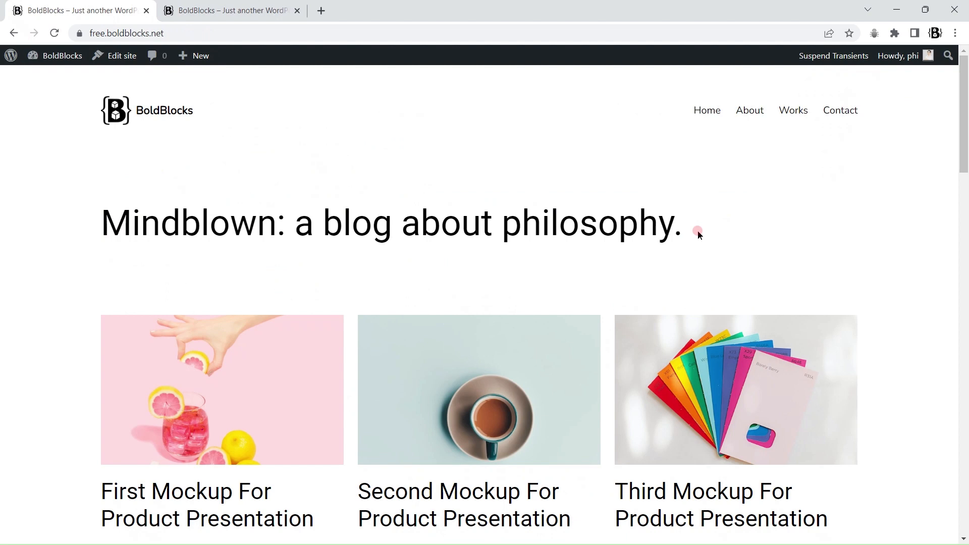
Step: Review the site's front page and check how its header responds at a mobile width of about 386 px and back at full width
{"action": "scroll", "coordinate": [699, 235], "scroll_direction": "down", "scroll_amount": 9}
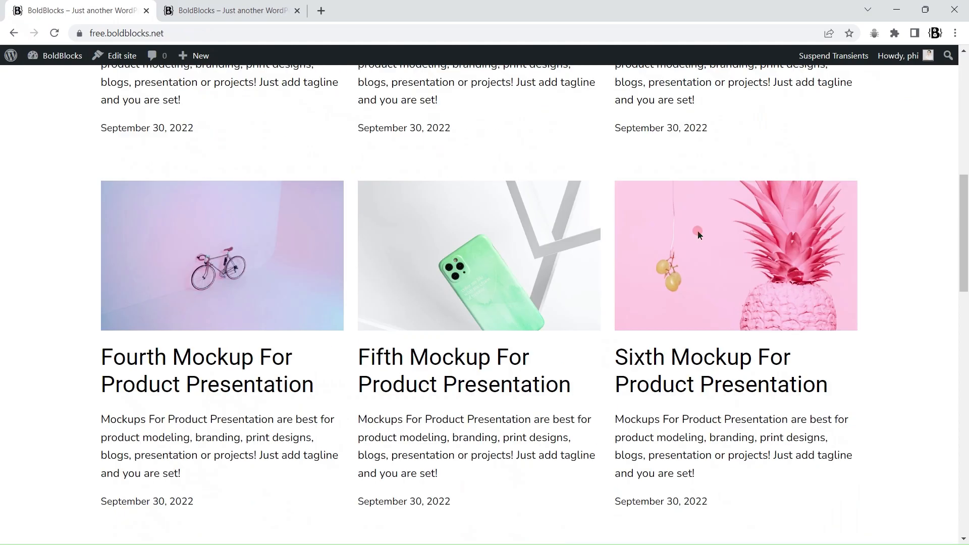
{"action": "scroll", "coordinate": [699, 235], "scroll_direction": "up", "scroll_amount": 9}
{"action": "key", "text": "ctrl+shift+i"}
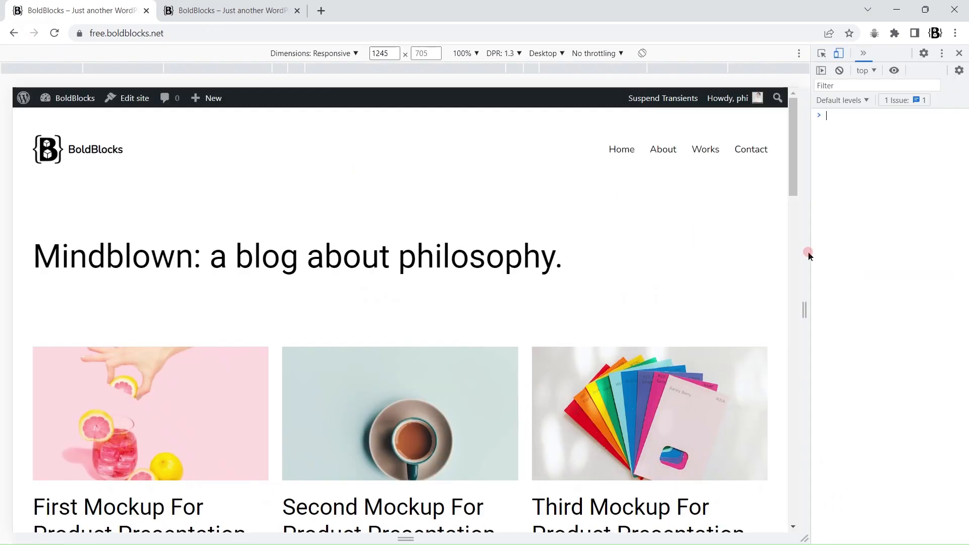
{"action": "left_click_drag", "start_coordinate": [796, 285], "coordinate": [528, 256]}
{"action": "left_click", "coordinate": [495, 150]}
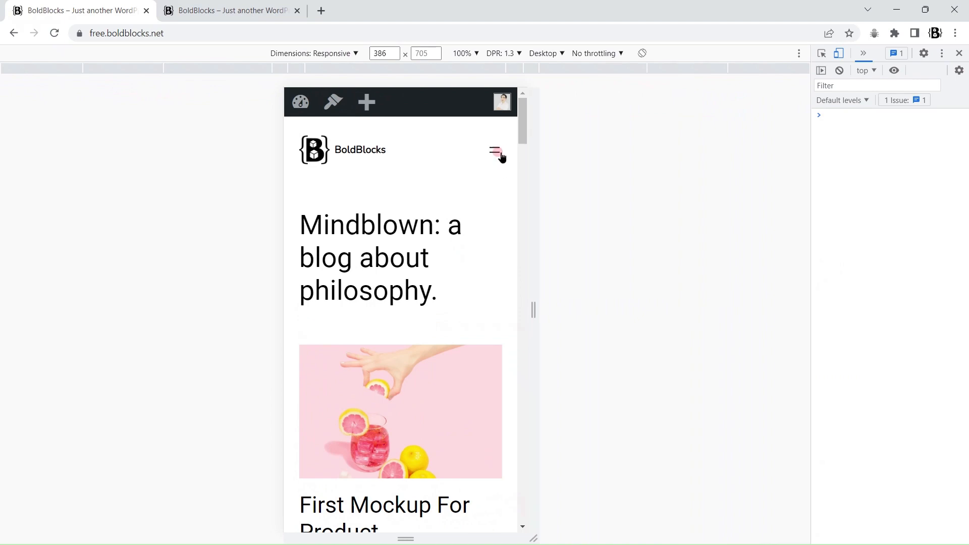
{"action": "left_click", "coordinate": [495, 144]}
{"action": "left_click_drag", "start_coordinate": [533, 301], "coordinate": [964, 376]}
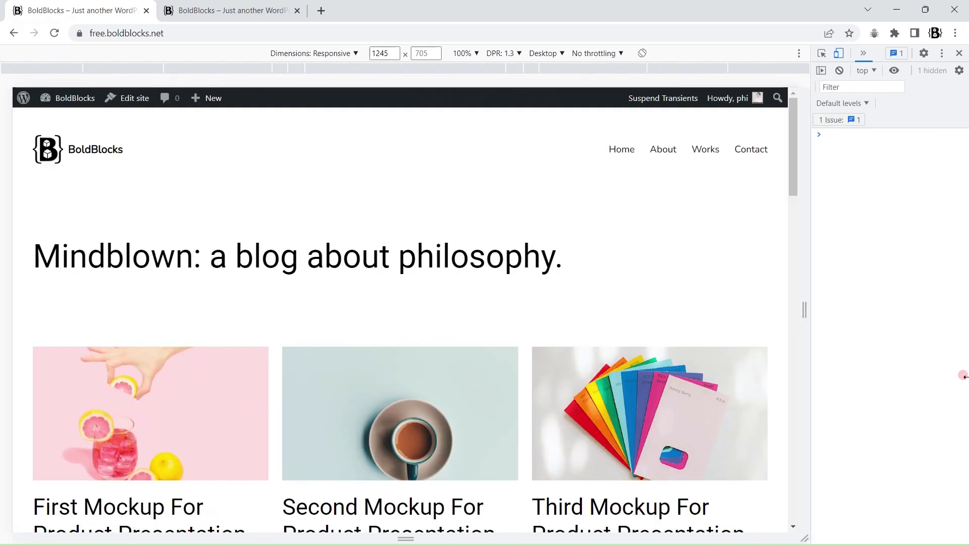
{"action": "left_click", "coordinate": [959, 52]}
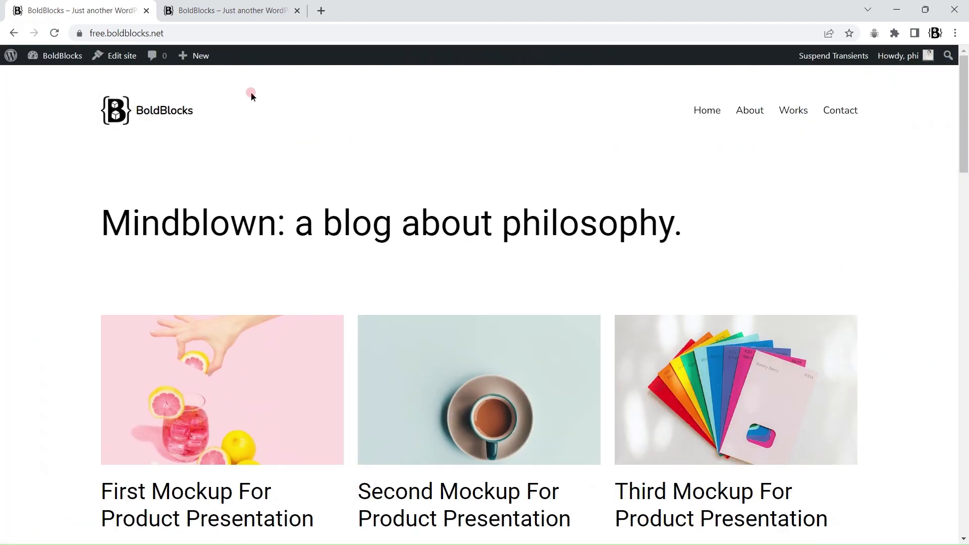
Step: Go to the site's admin dashboard and open the Block Library for custom blocks
{"action": "left_click", "coordinate": [65, 57]}
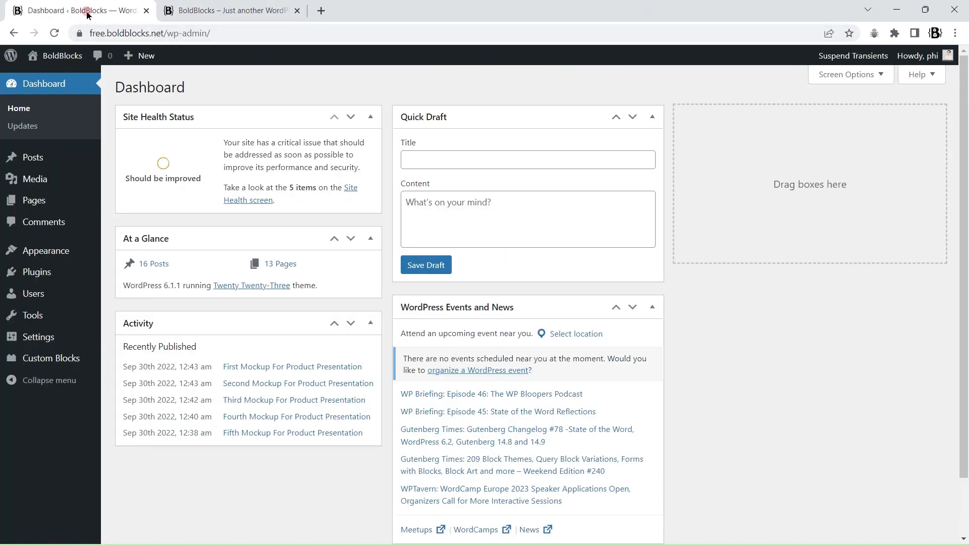
{"action": "mouse_move", "coordinate": [50, 358]}
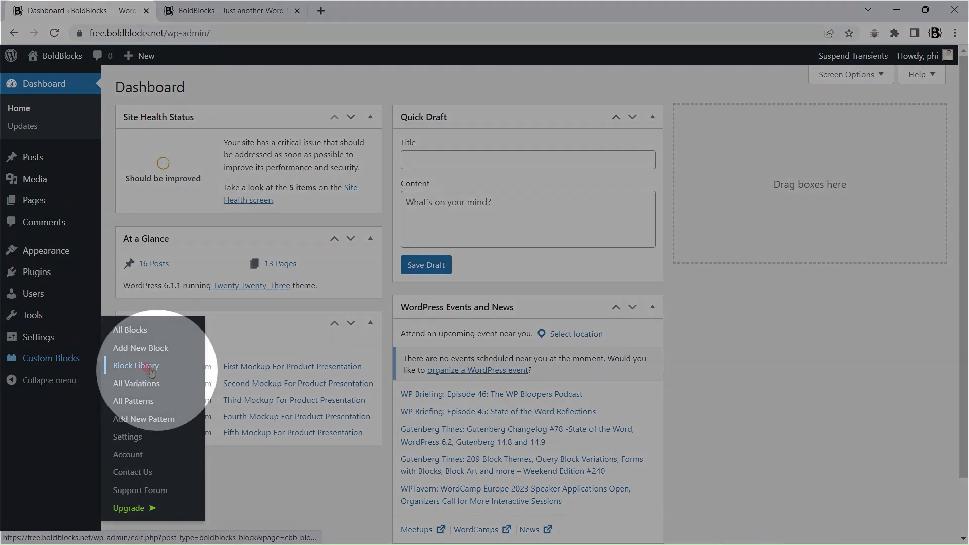
{"action": "left_click", "coordinate": [149, 365]}
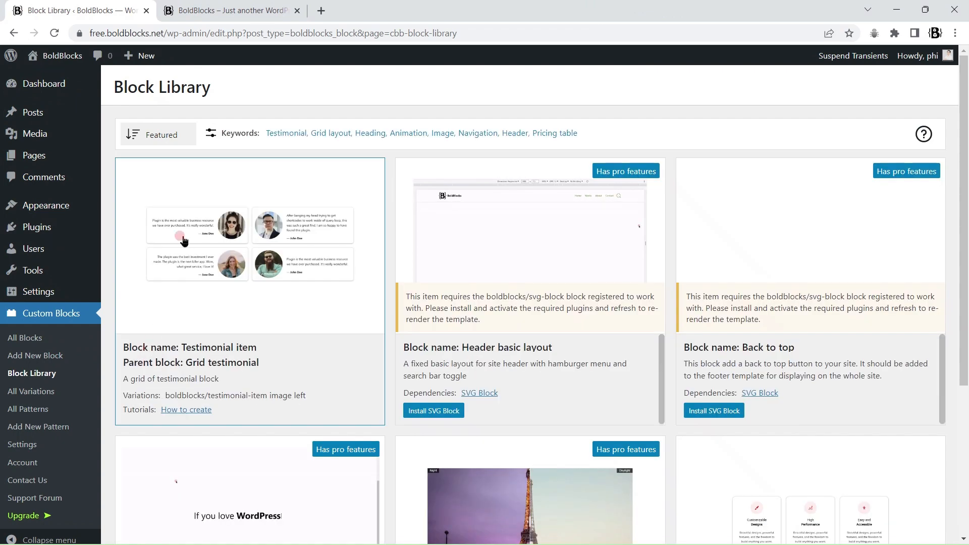
{"action": "key", "text": "ctrl"}
{"action": "key", "text": "ctrl"}
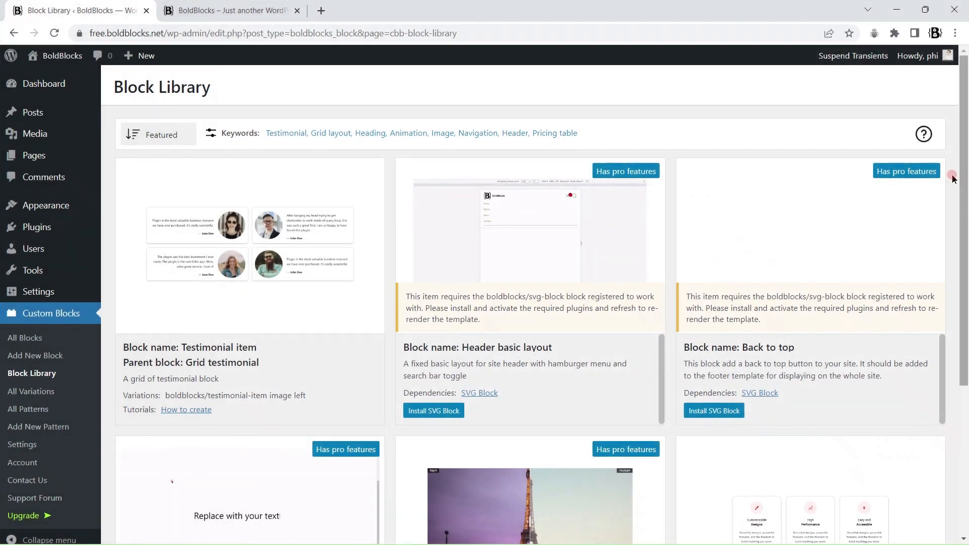
Step: Read the Block Library's help notes on importing items and required plugins, and hide them again
{"action": "left_click", "coordinate": [923, 134]}
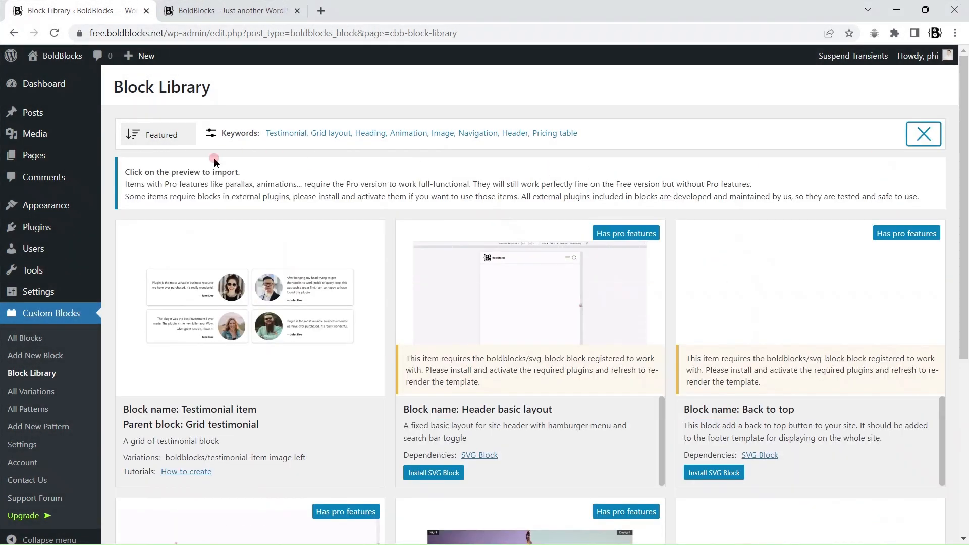
{"action": "key", "text": "ctrl"}
{"action": "key", "text": "ctrl"}
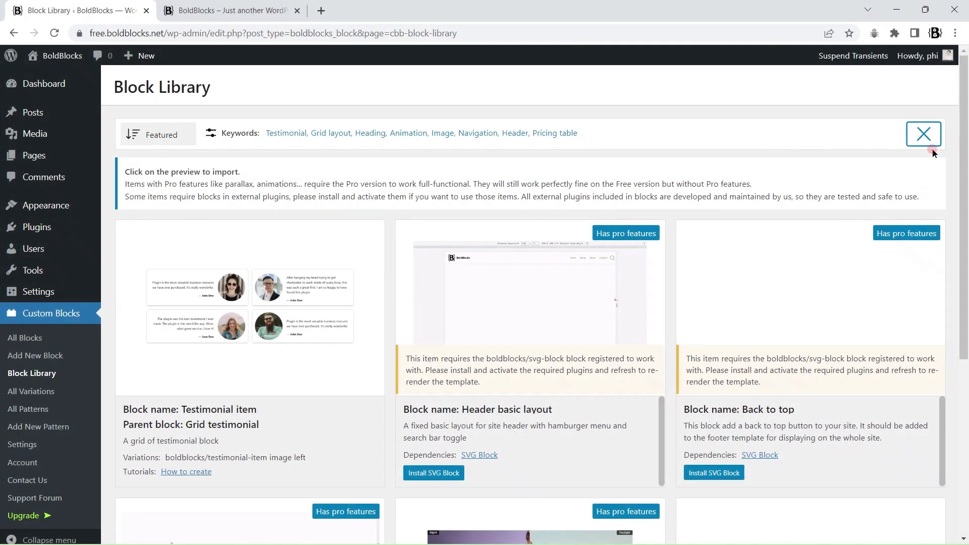
{"action": "left_click", "coordinate": [923, 134]}
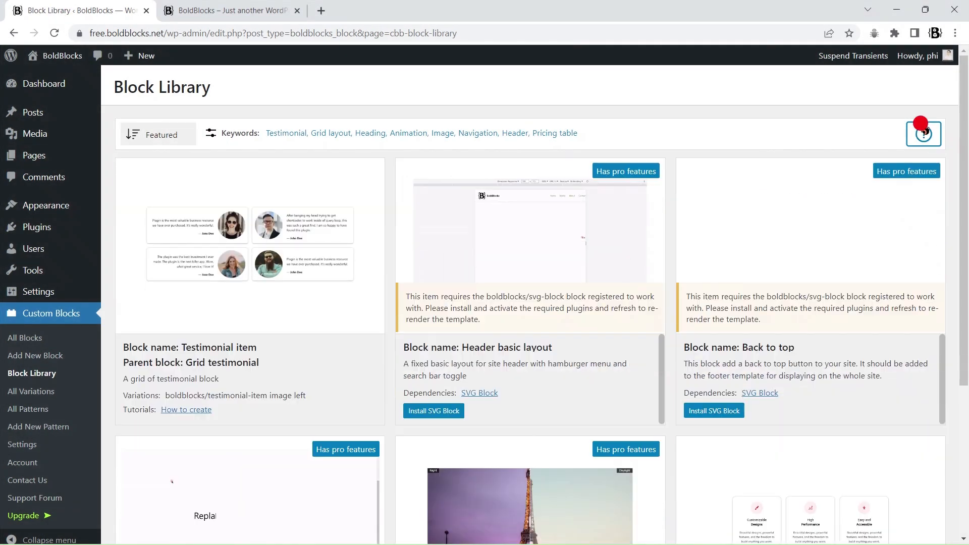
Step: Install the SVG Block dependency and import the Header basic layout block from the library
{"action": "left_click", "coordinate": [433, 411]}
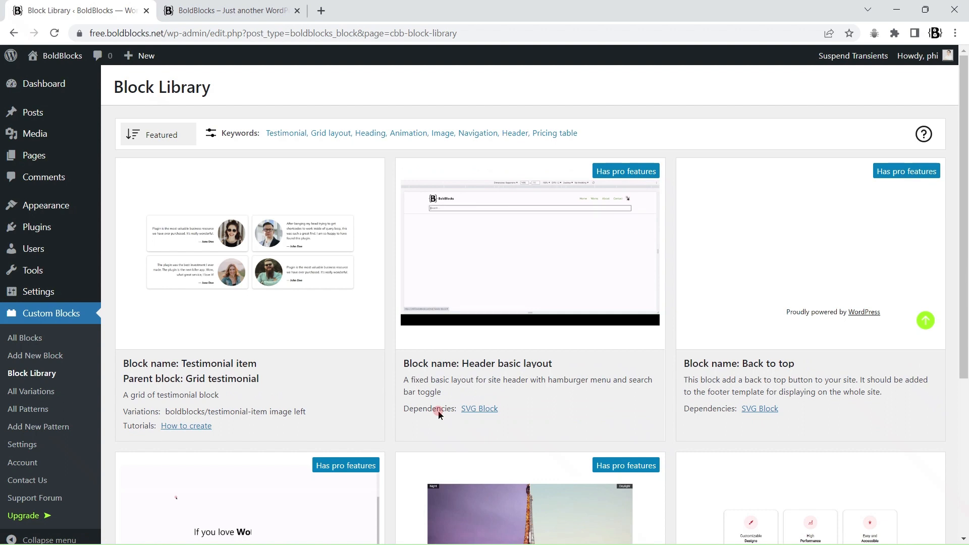
{"action": "left_click", "coordinate": [555, 225]}
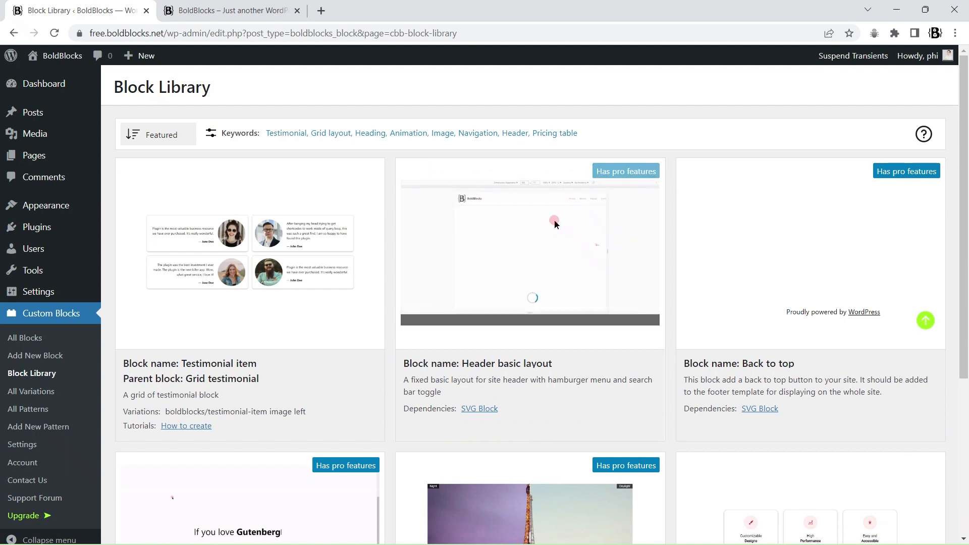
{"action": "left_click", "coordinate": [380, 136]}
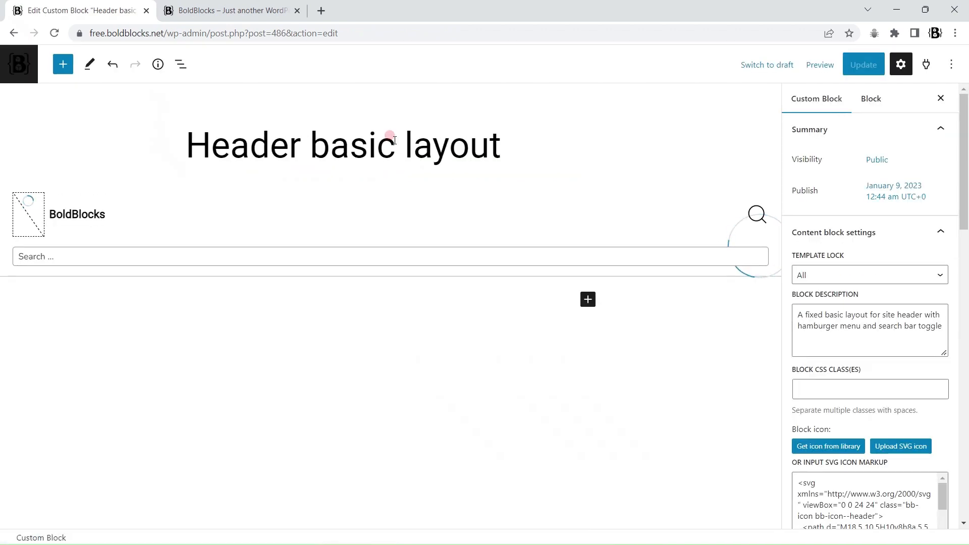
Step: Assign the existing Navigation menu to the header layout's navigation block and update the custom block
{"action": "left_click", "coordinate": [489, 210]}
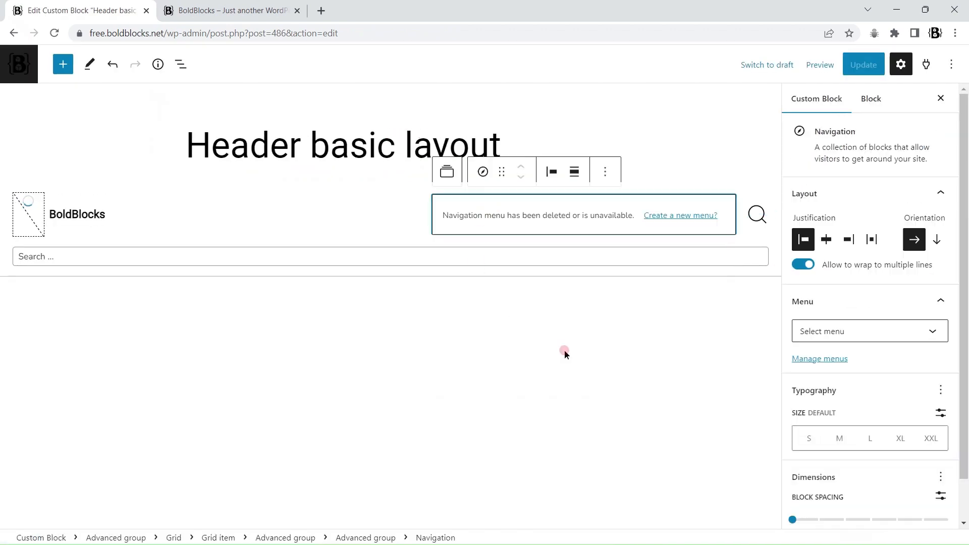
{"action": "left_click", "coordinate": [877, 331]}
{"action": "left_click", "coordinate": [830, 398]}
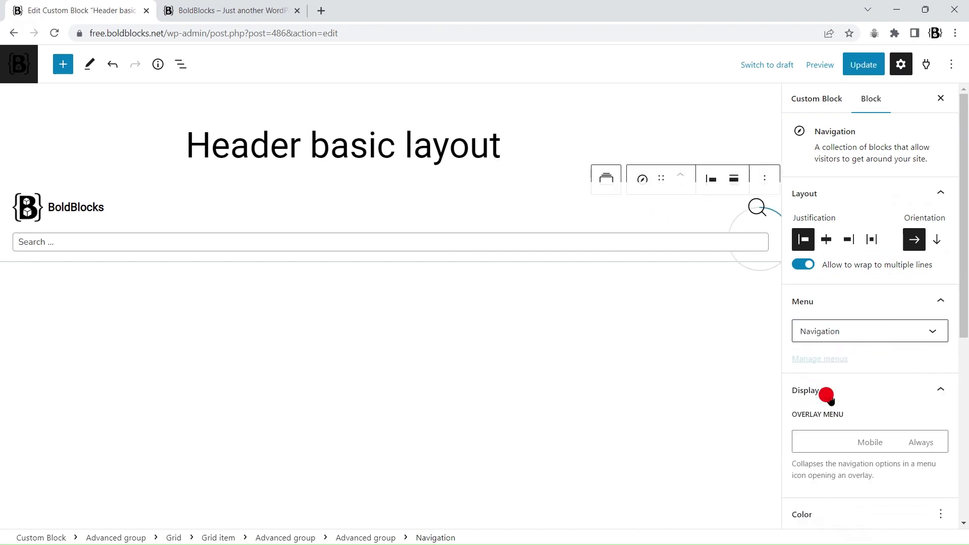
{"action": "left_click", "coordinate": [863, 65]}
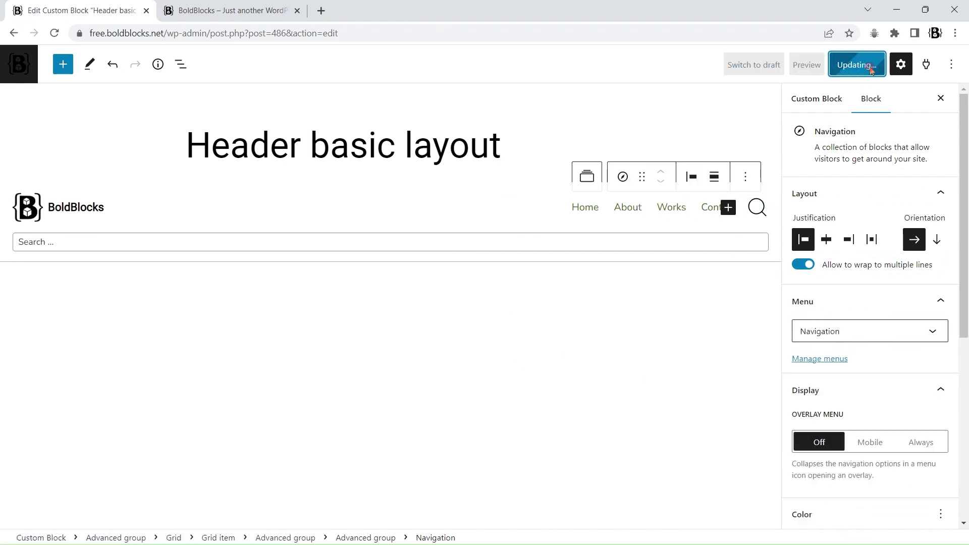
Step: Leave the block editor and open the Template Parts list in the site editor
{"action": "left_click", "coordinate": [25, 70]}
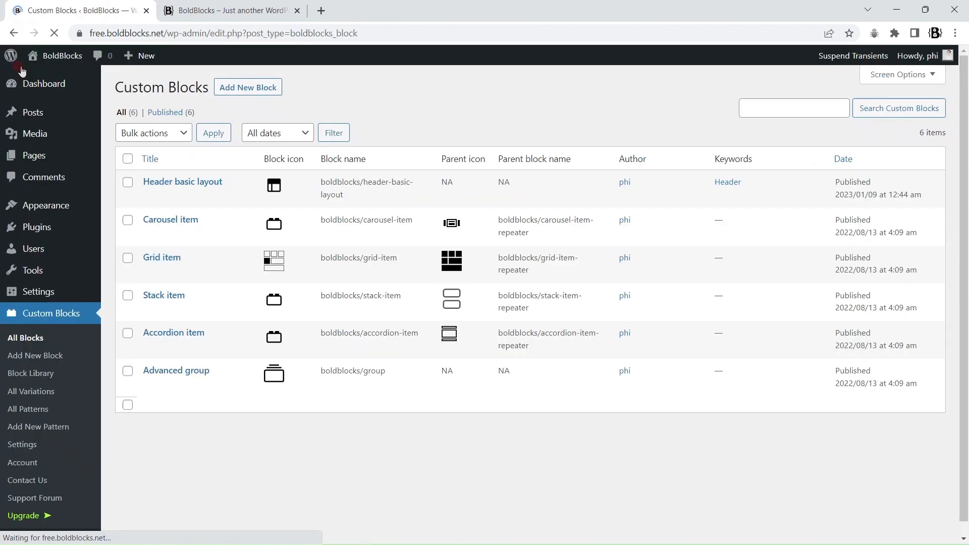
{"action": "mouse_move", "coordinate": [61, 210]}
{"action": "left_click", "coordinate": [138, 225]}
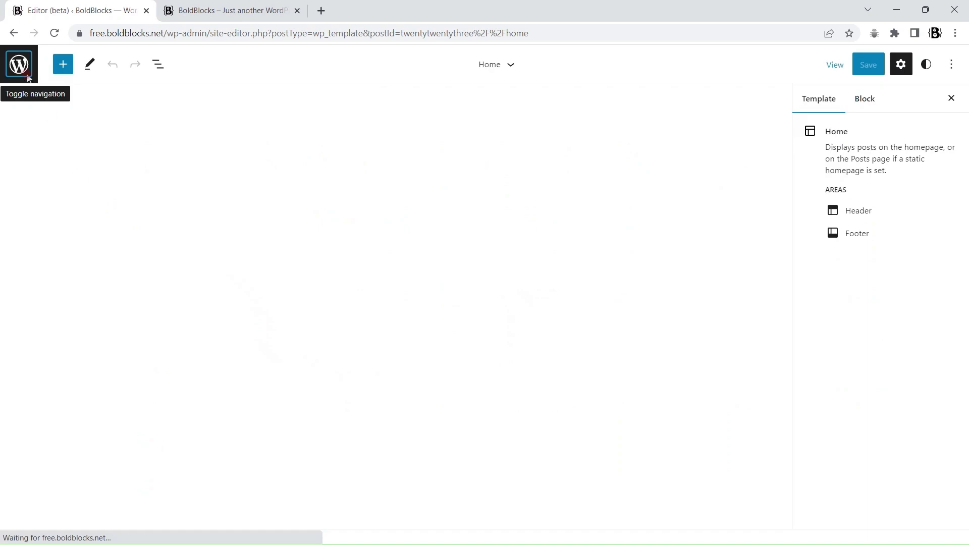
{"action": "left_click", "coordinate": [23, 70]}
{"action": "left_click", "coordinate": [69, 234]}
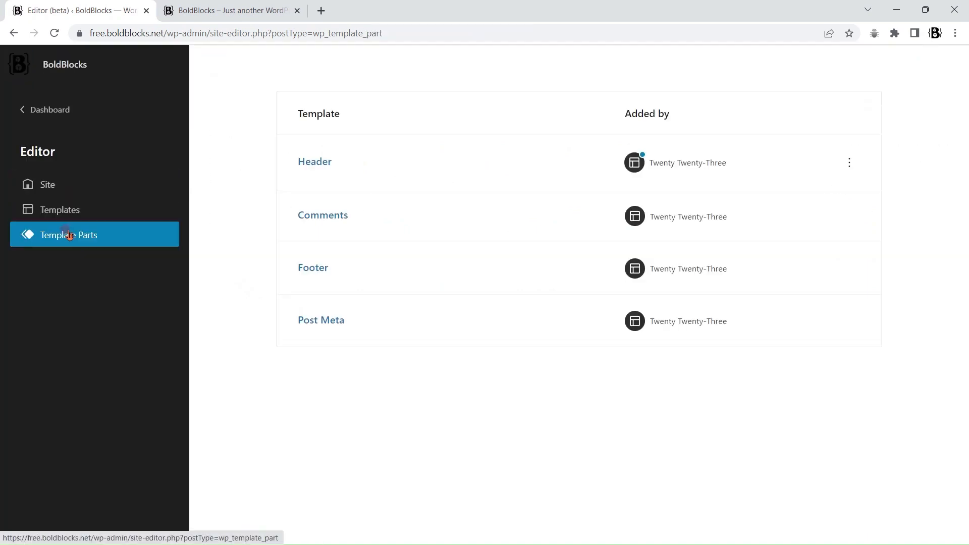
Step: Create a new template part named "Header basic layout" with Header as its area
{"action": "left_click", "coordinate": [936, 66]}
{"action": "left_click", "coordinate": [444, 308]}
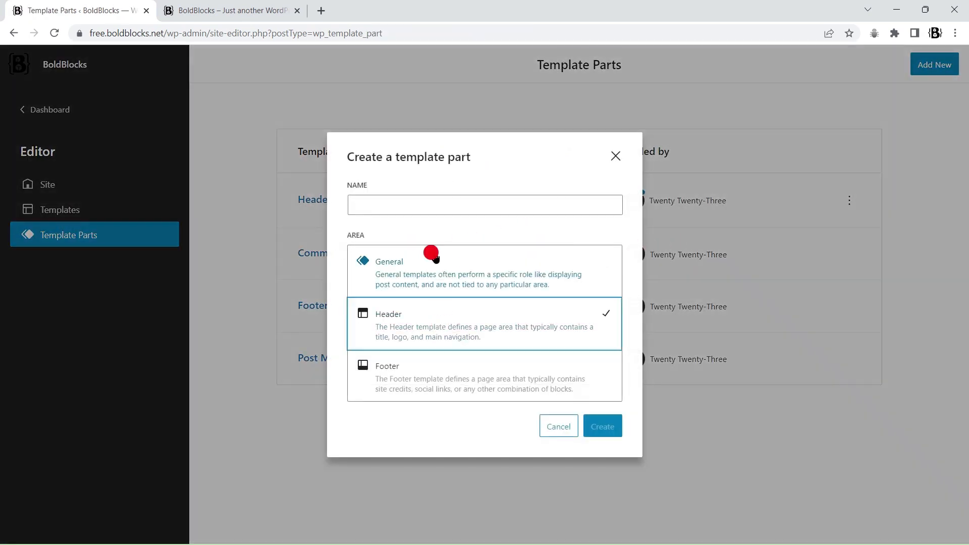
{"action": "left_click", "coordinate": [430, 204]}
{"action": "type", "text": "Header basic layout"}
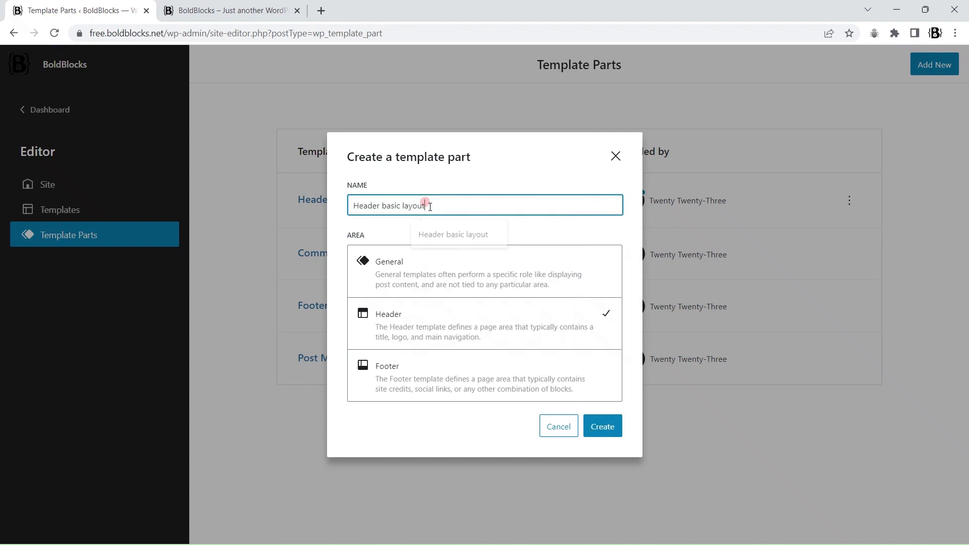
{"action": "key", "text": "Return"}
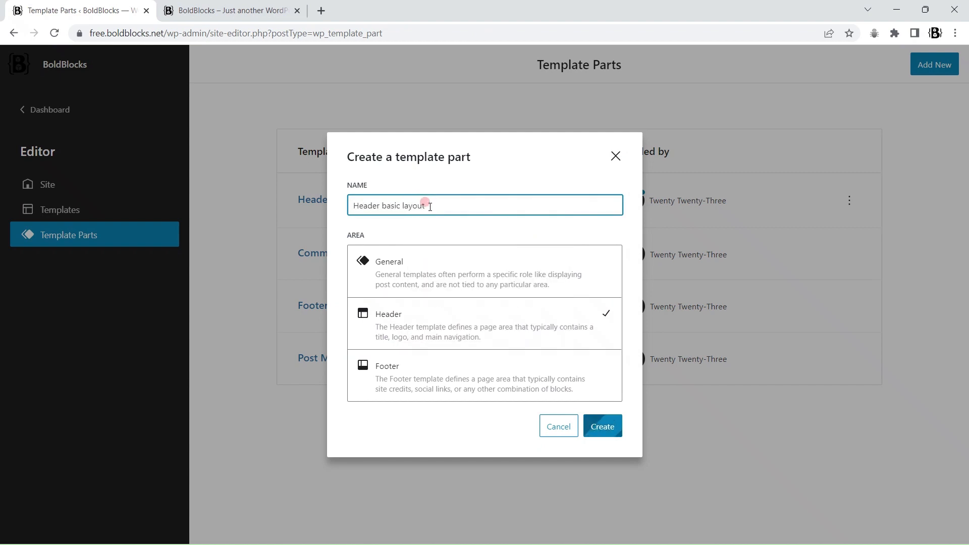
Step: Insert the Header basic layout custom block into the empty template part and save the template part
{"action": "left_click", "coordinate": [84, 158]}
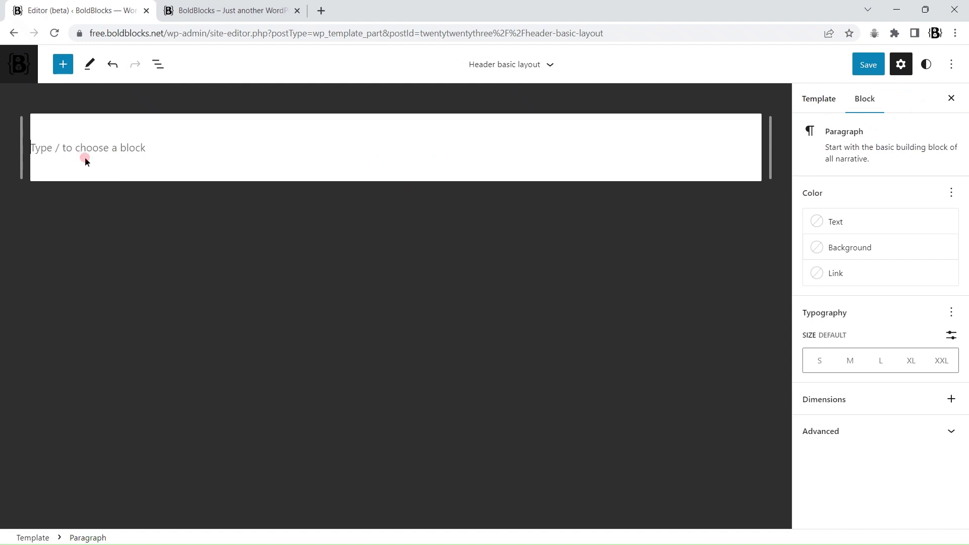
{"action": "left_click", "coordinate": [63, 64]}
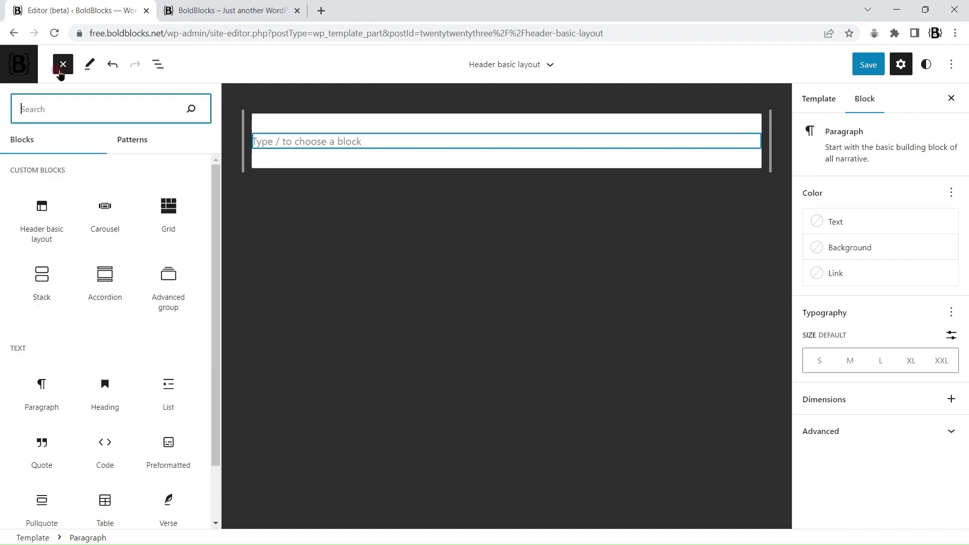
{"action": "left_click", "coordinate": [37, 220]}
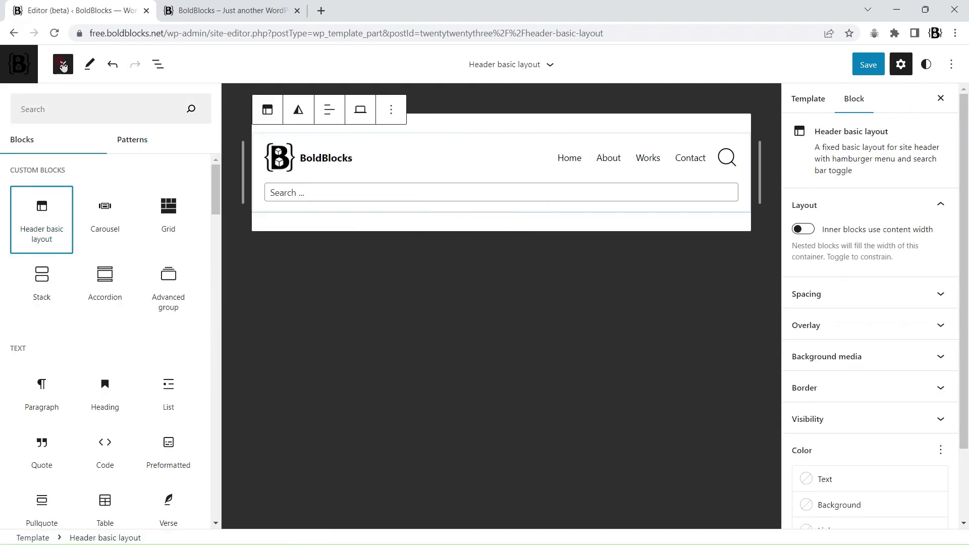
{"action": "left_click", "coordinate": [62, 64]}
{"action": "left_click", "coordinate": [587, 221]}
{"action": "left_click", "coordinate": [866, 64]}
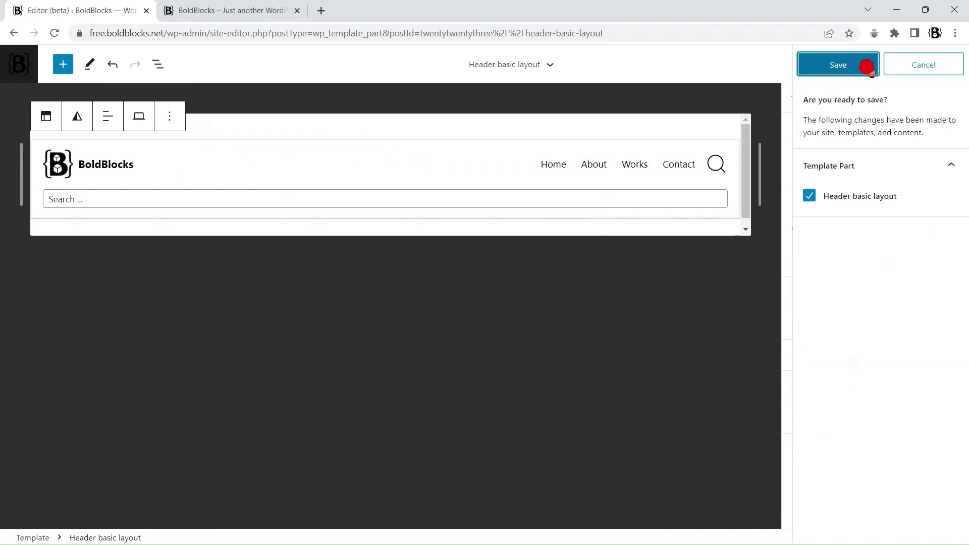
{"action": "left_click", "coordinate": [866, 64]}
Step: Open the Home template from the site's list of templates
{"action": "left_click", "coordinate": [16, 69]}
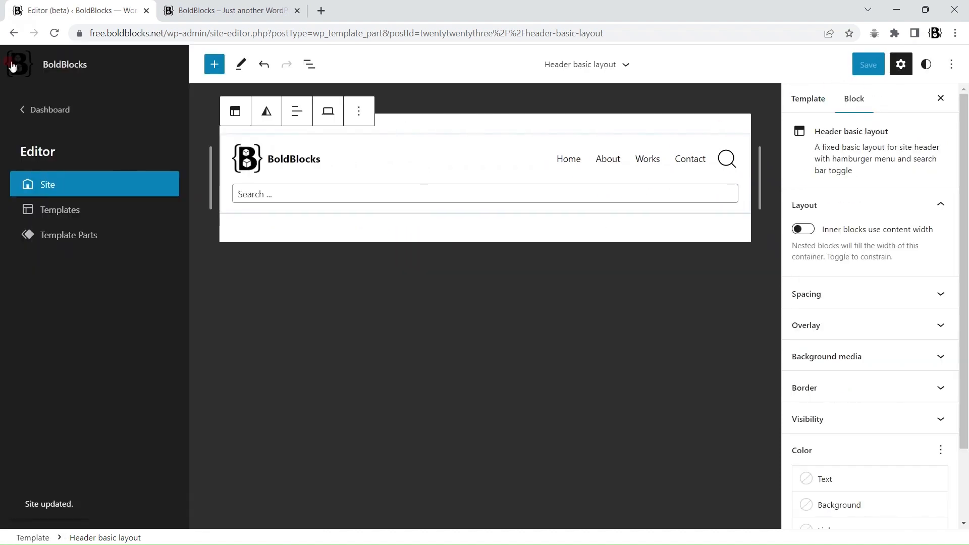
{"action": "left_click", "coordinate": [59, 210]}
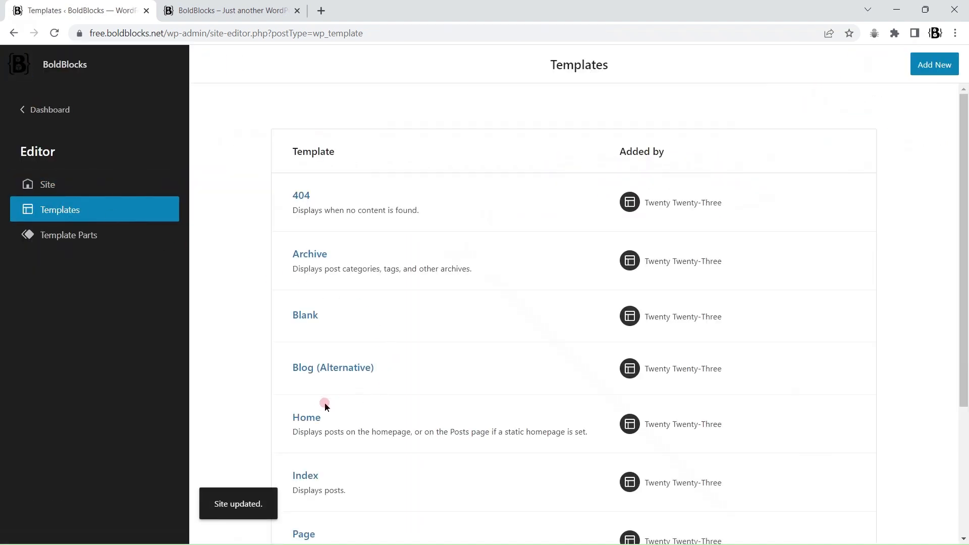
{"action": "left_click", "coordinate": [329, 417]}
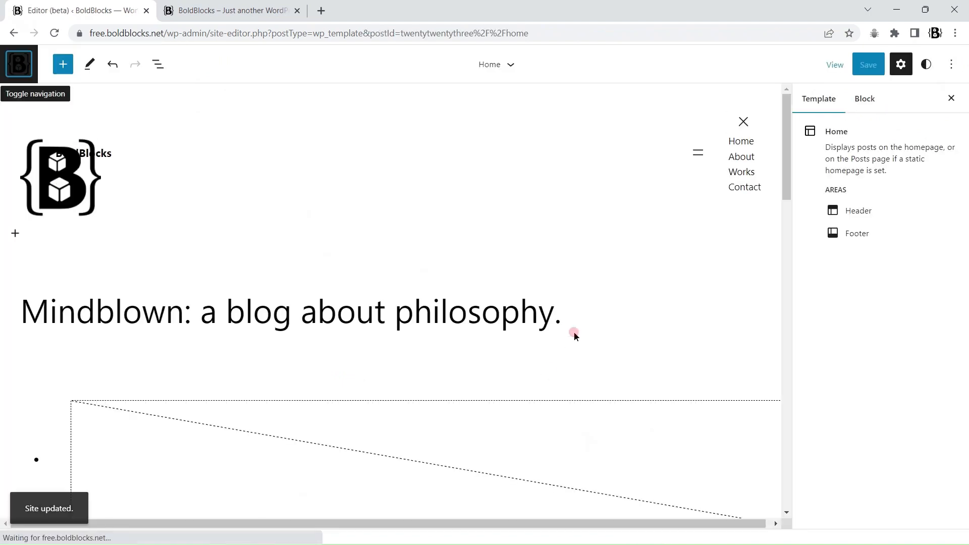
Step: Replace the Home template's header with the Header basic layout template part and save the changes
{"action": "left_click", "coordinate": [858, 211]}
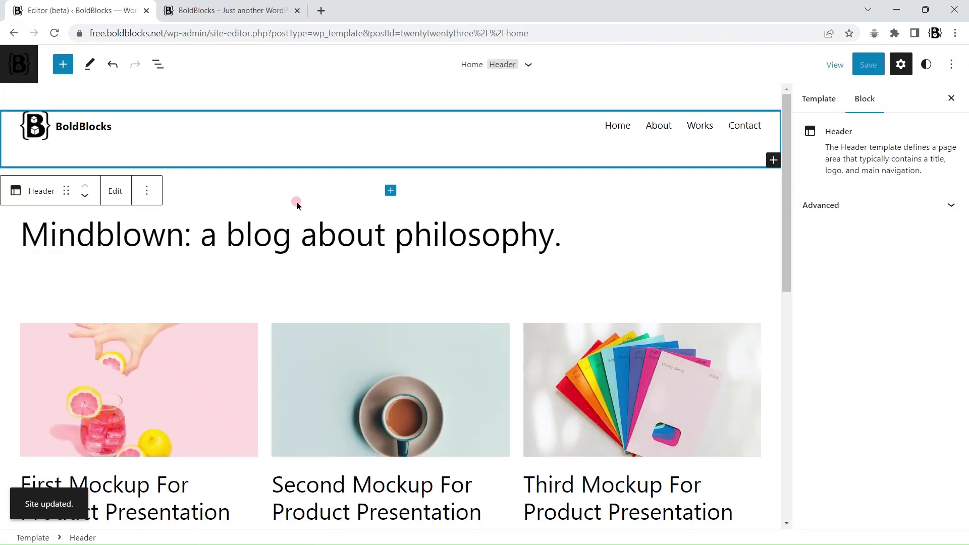
{"action": "left_click", "coordinate": [146, 191]}
{"action": "left_click", "coordinate": [182, 446]}
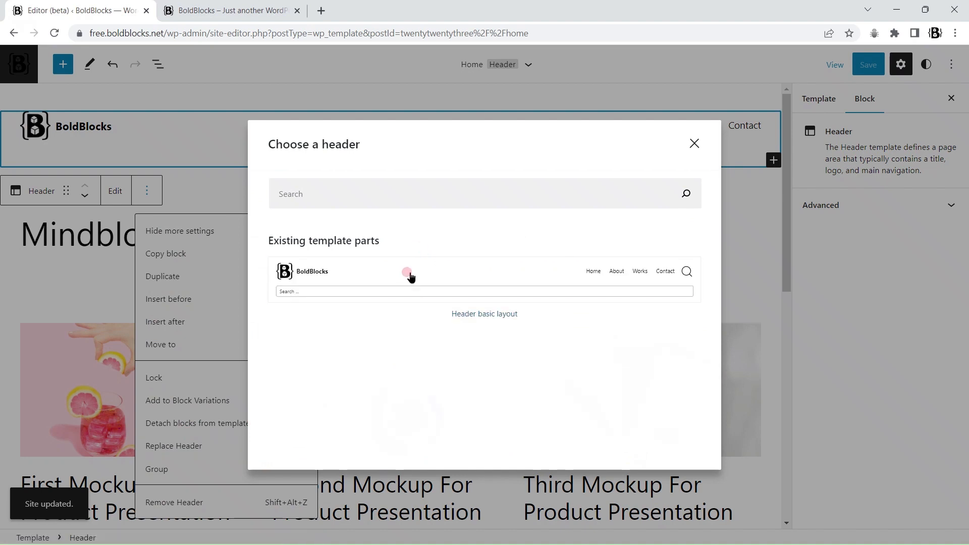
{"action": "left_click", "coordinate": [411, 281]}
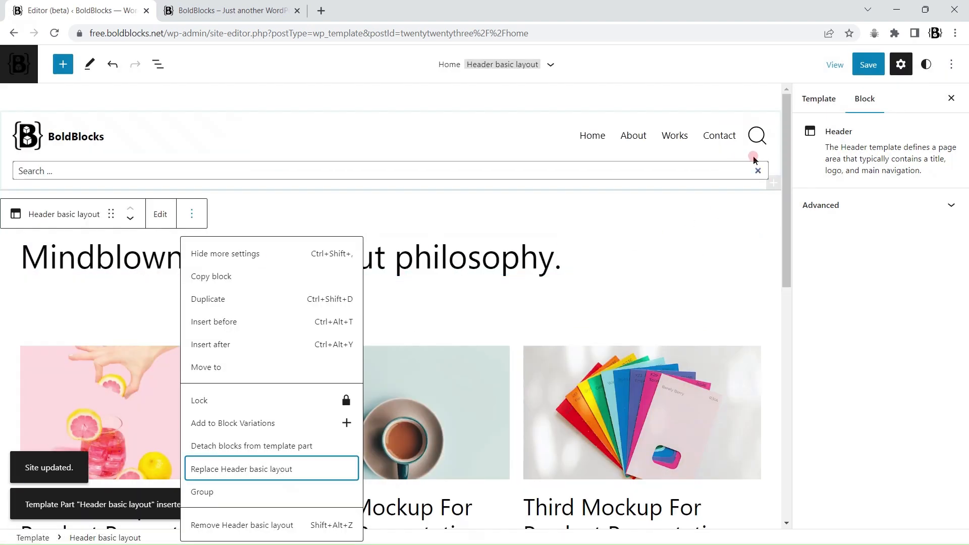
{"action": "left_click", "coordinate": [875, 65]}
{"action": "left_click", "coordinate": [854, 70]}
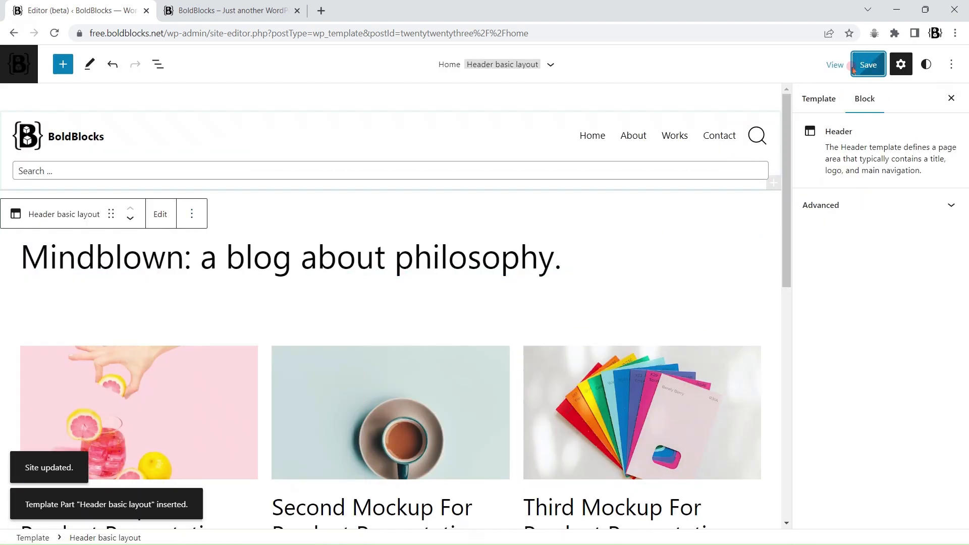
Step: Open free.boldblocks.net in a new browser tab and check how the header behaves while the front page scrolls
{"action": "left_click", "coordinate": [21, 67]}
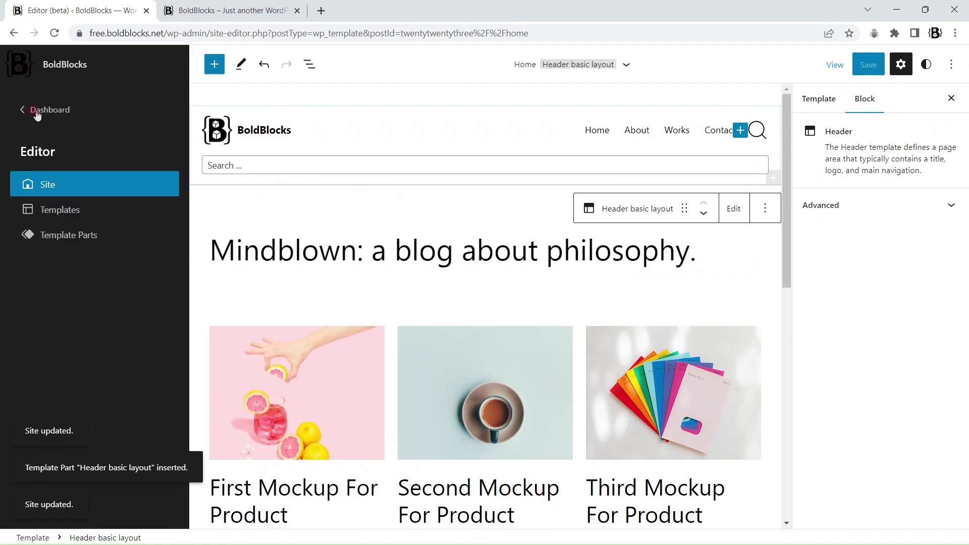
{"action": "left_click_drag", "start_coordinate": [196, 33], "coordinate": [74, 37]}
{"action": "key", "text": "ctrl+c"}
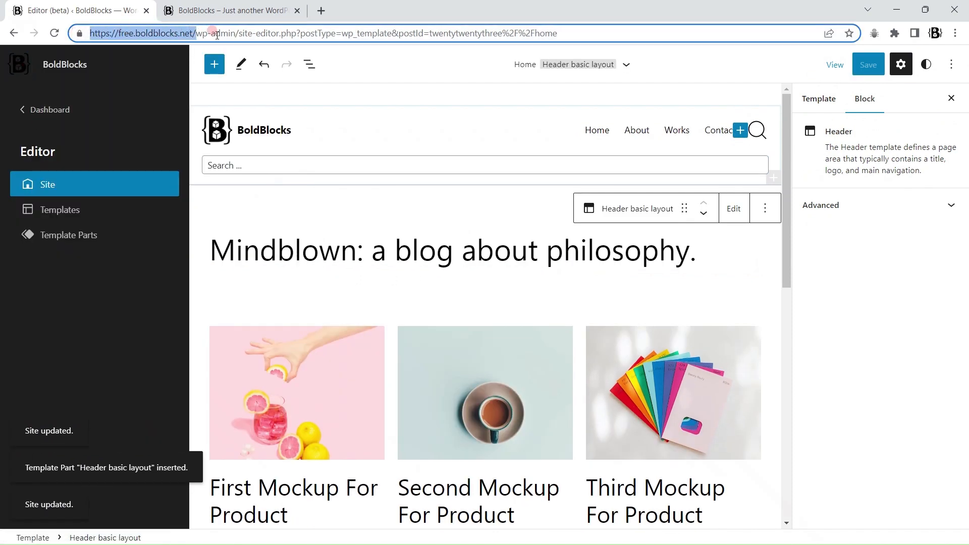
{"action": "left_click", "coordinate": [321, 11]}
{"action": "key", "text": "ctrl+v"}
{"action": "key", "text": "Return"}
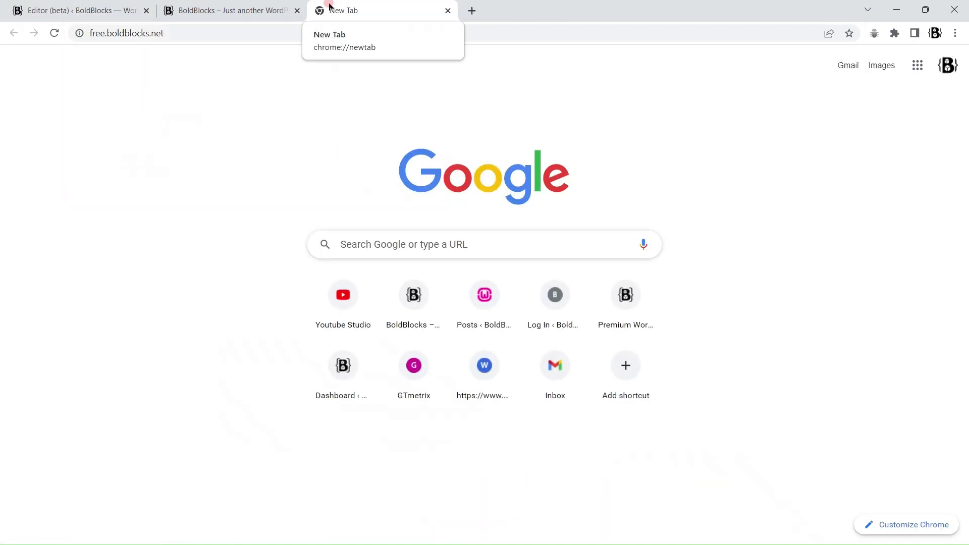
{"action": "scroll", "coordinate": [574, 219], "scroll_direction": "down", "scroll_amount": 15}
{"action": "scroll", "coordinate": [573, 220], "scroll_direction": "up", "scroll_amount": 15}
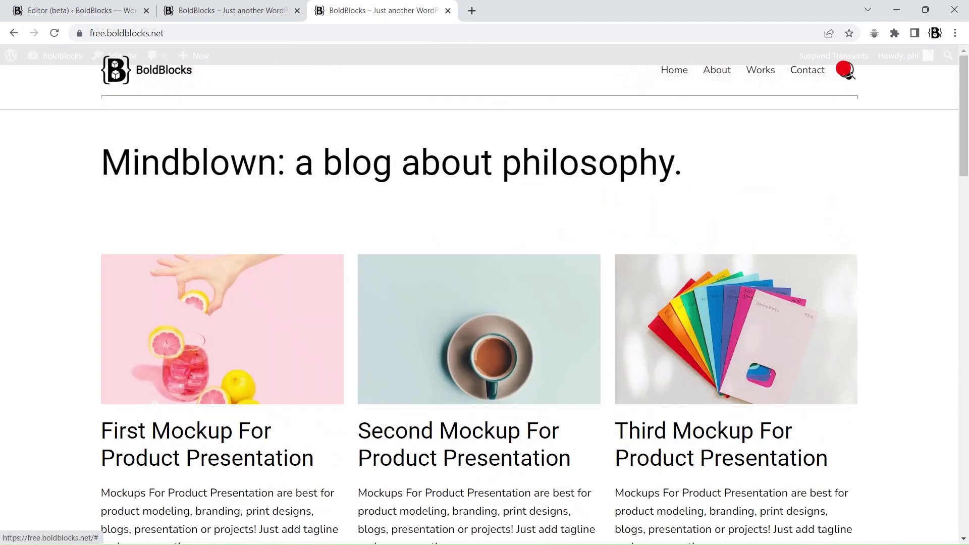
Step: Preview the front page in responsive mode at about 407 px wide, try the header's menu and search toggles, and widen the preview to 1245 px
{"action": "key", "text": "ctrl+shift+i"}
{"action": "left_click_drag", "start_coordinate": [811, 279], "coordinate": [538, 252]}
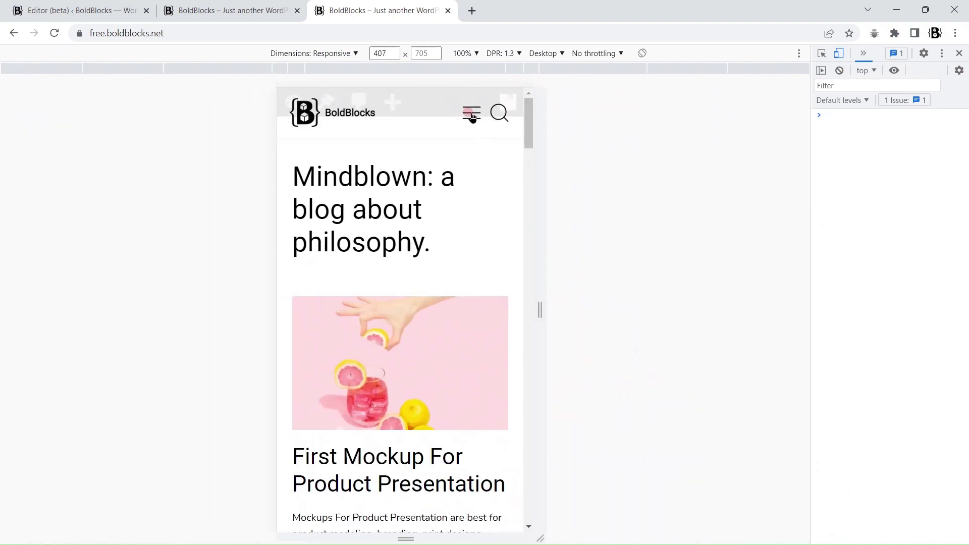
{"action": "left_click", "coordinate": [471, 113]}
{"action": "left_click", "coordinate": [495, 111]}
{"action": "left_click", "coordinate": [470, 112]}
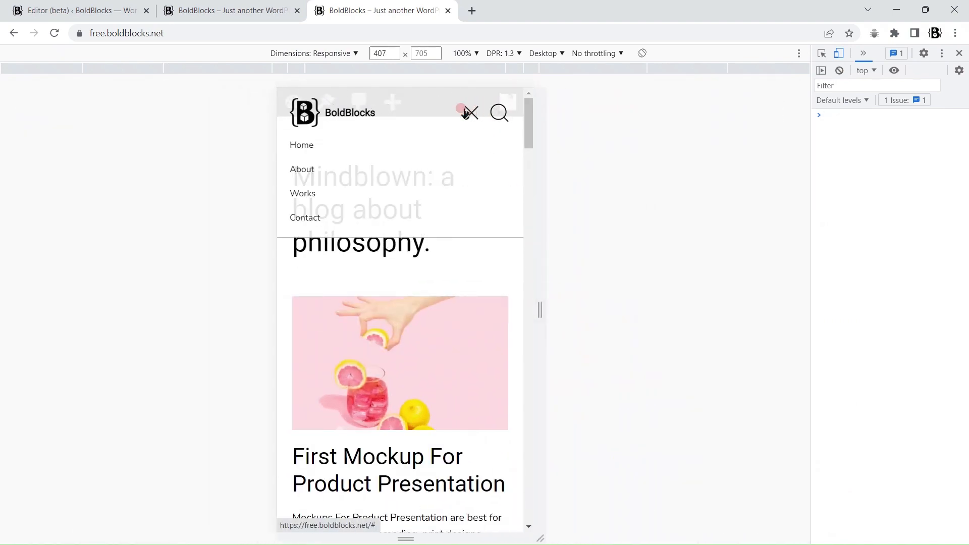
{"action": "left_click_drag", "start_coordinate": [541, 297], "coordinate": [858, 358]}
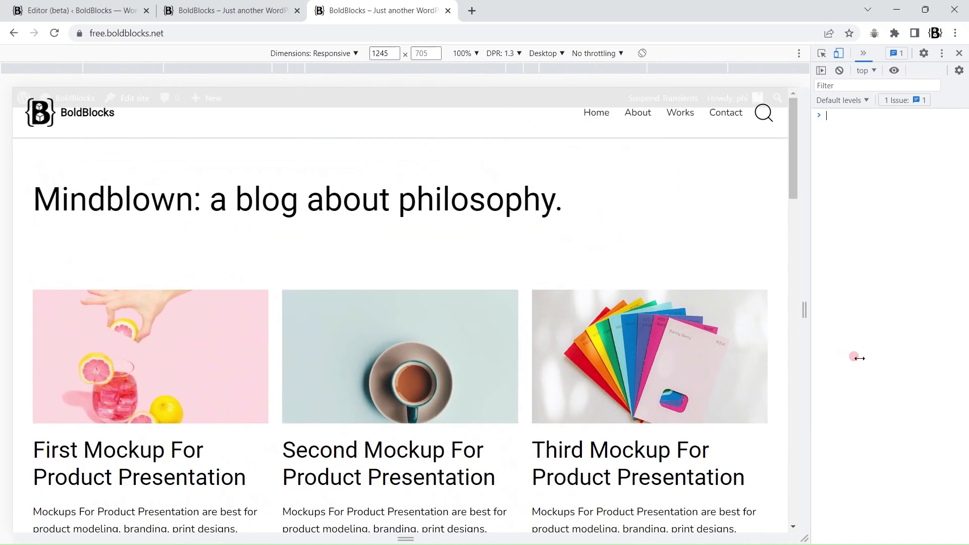
Step: Reopen the Home template in the site editor and select the Advanced group block inside its Header basic layout
{"action": "left_click", "coordinate": [76, 11]}
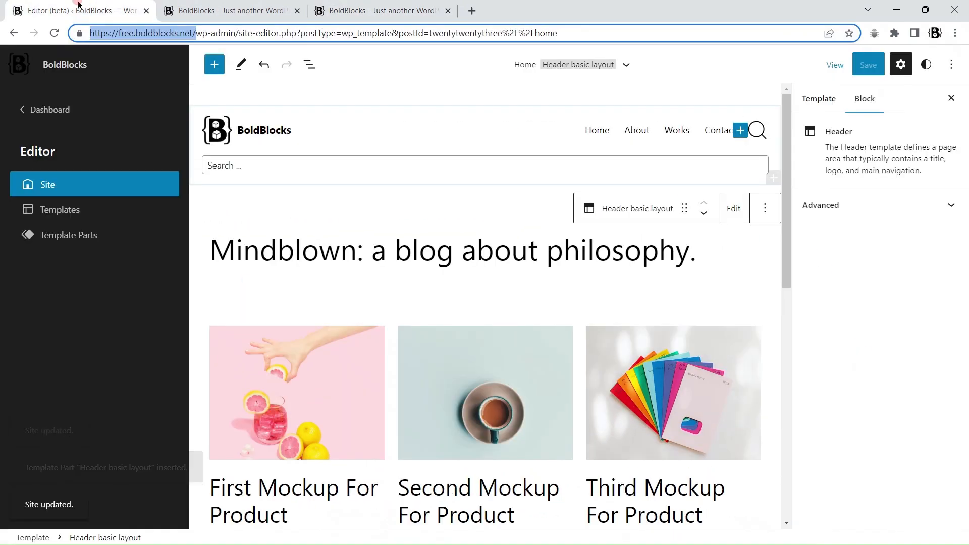
{"action": "left_click", "coordinate": [51, 211]}
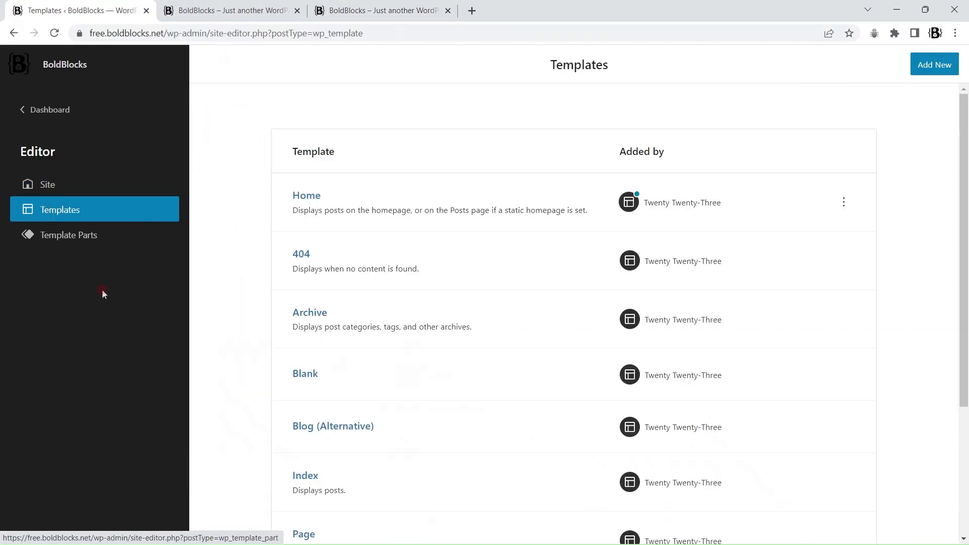
{"action": "left_click", "coordinate": [309, 194]}
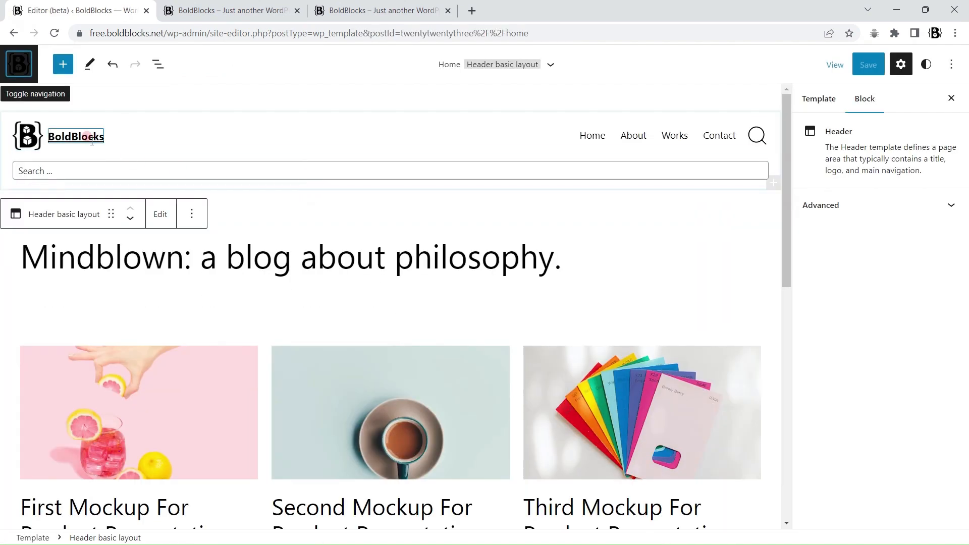
{"action": "left_click", "coordinate": [156, 66]}
{"action": "left_click", "coordinate": [13, 130]}
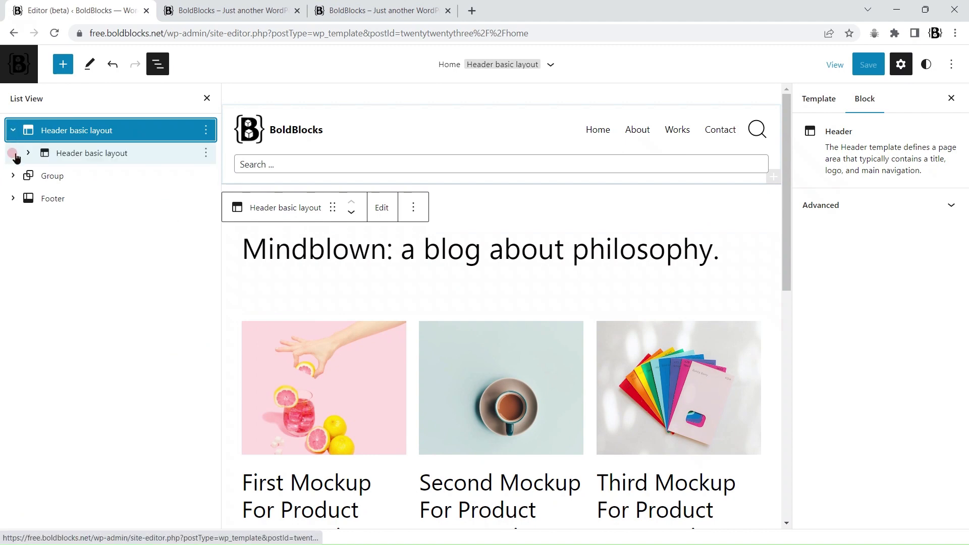
{"action": "left_click", "coordinate": [29, 153]}
{"action": "left_click", "coordinate": [379, 274]}
Step: Disable the sticky option on the header's Advanced group, save the change, and view the front page
{"action": "scroll", "coordinate": [911, 363], "scroll_direction": "down", "scroll_amount": 10}
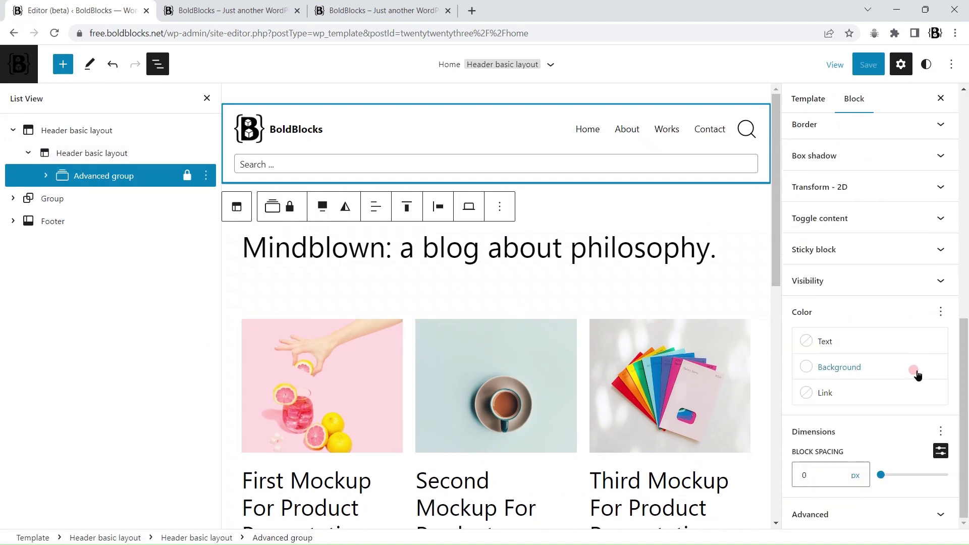
{"action": "left_click", "coordinate": [935, 250]}
{"action": "left_click", "coordinate": [802, 274]}
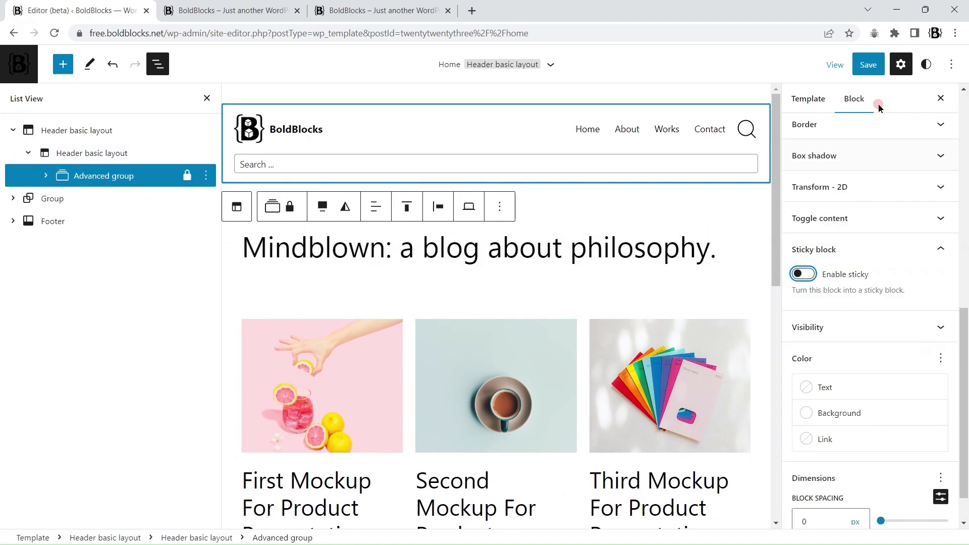
{"action": "left_click", "coordinate": [868, 64]}
{"action": "left_click", "coordinate": [699, 110]}
{"action": "left_click", "coordinate": [378, 10]}
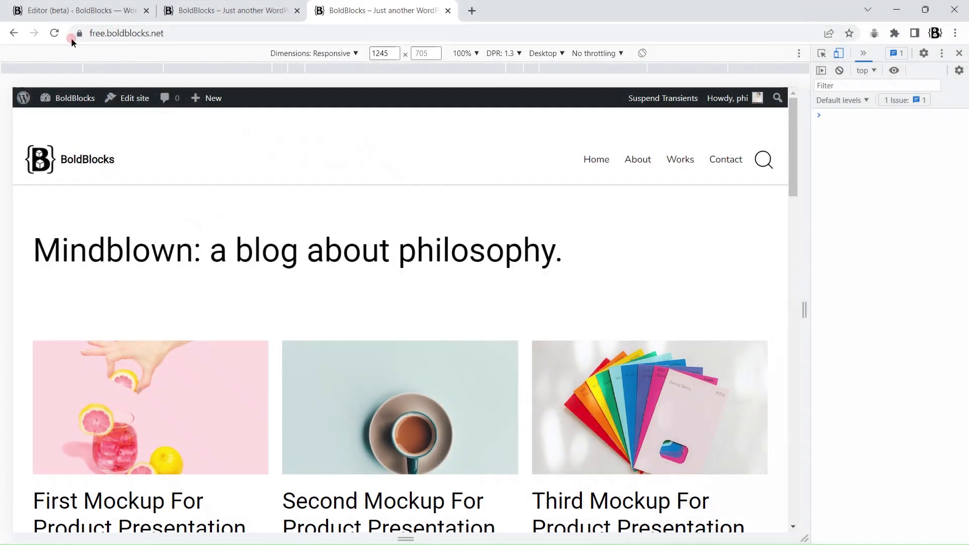
Step: Set the top padding in the site-wide layout styles to 0 px and save the site
{"action": "left_click", "coordinate": [53, 10]}
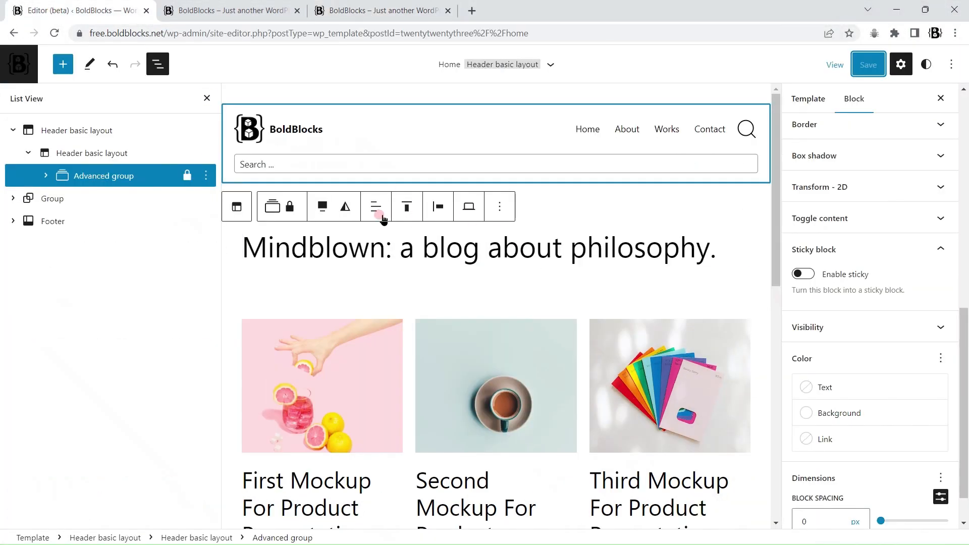
{"action": "left_click", "coordinate": [923, 63]}
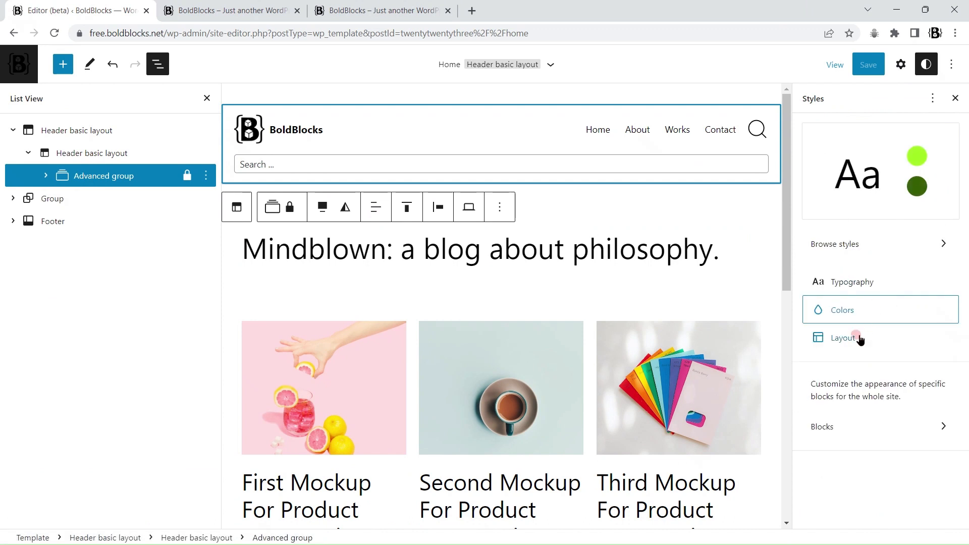
{"action": "left_click", "coordinate": [863, 337]}
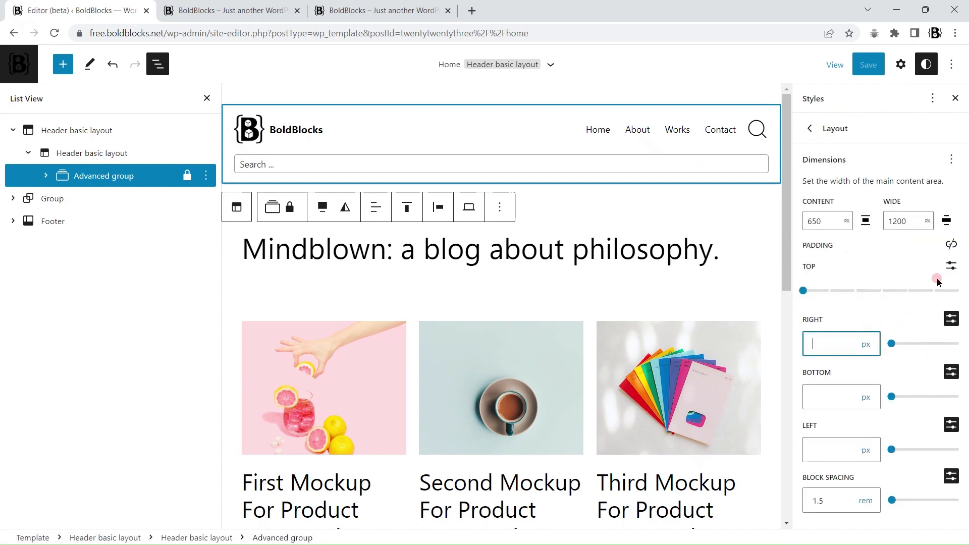
{"action": "left_click", "coordinate": [951, 266]}
{"action": "type", "text": "0"}
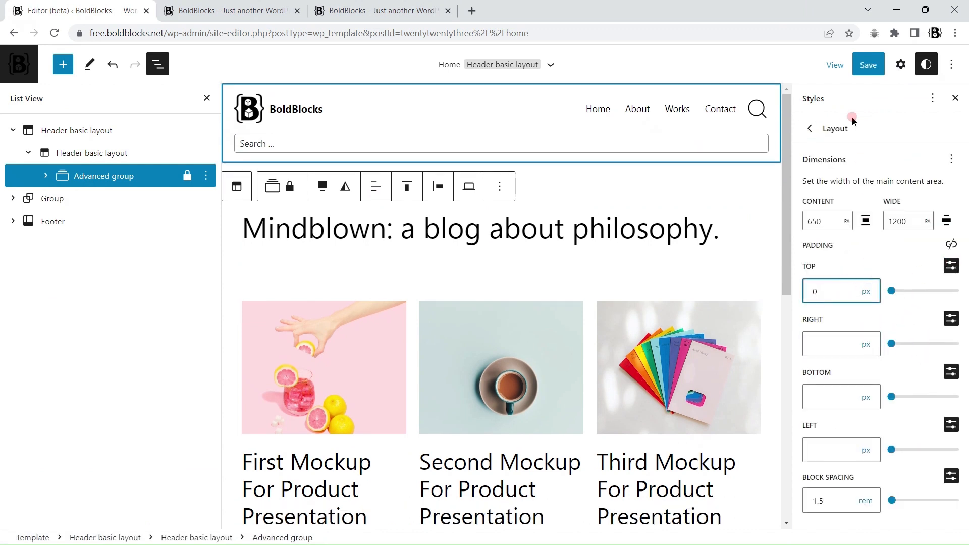
{"action": "left_click", "coordinate": [862, 64]}
{"action": "left_click", "coordinate": [852, 66]}
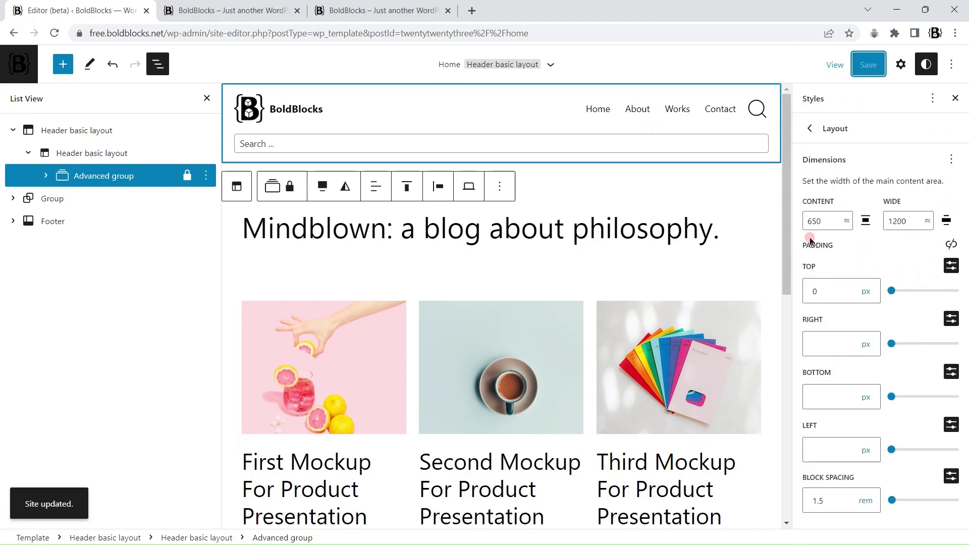
Step: Check the front page header at 498 px wide, toggling its menu and search, widen the preview to 1245 px, and close the developer tools
{"action": "left_click", "coordinate": [381, 10]}
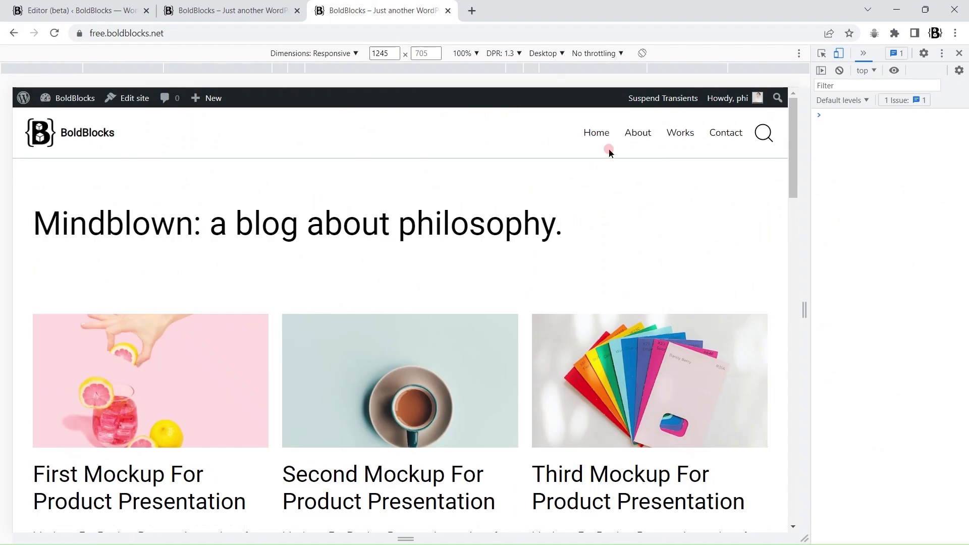
{"action": "left_click_drag", "start_coordinate": [804, 309], "coordinate": [568, 309]}
{"action": "left_click", "coordinate": [499, 147]}
{"action": "left_click", "coordinate": [500, 143]}
{"action": "left_click", "coordinate": [499, 146]}
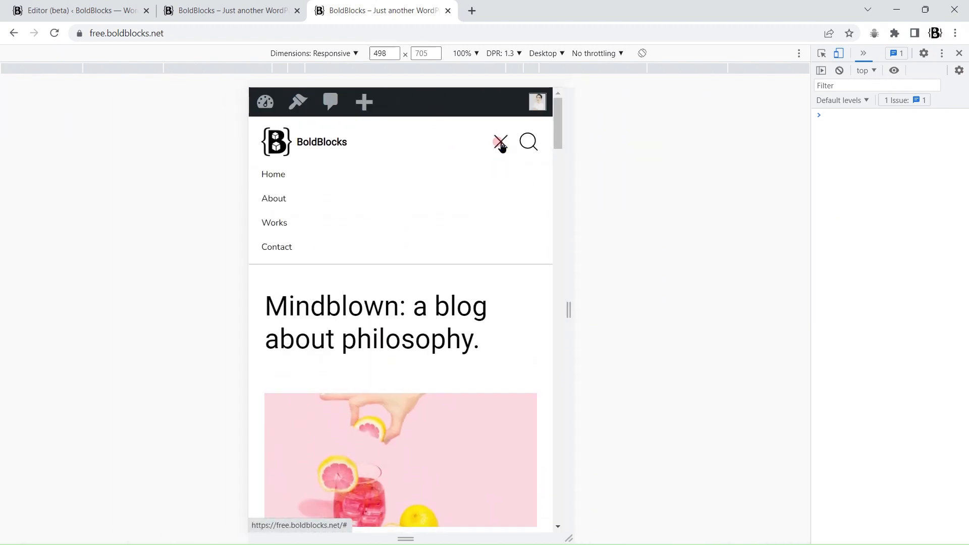
{"action": "left_click", "coordinate": [528, 145]}
{"action": "left_click", "coordinate": [527, 143]}
{"action": "left_click", "coordinate": [501, 142]}
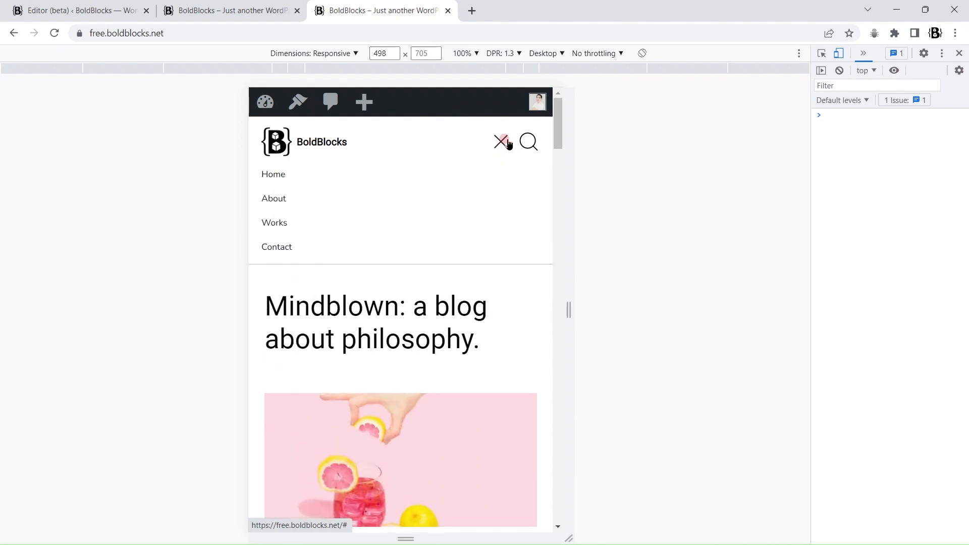
{"action": "left_click", "coordinate": [501, 143]}
{"action": "left_click_drag", "start_coordinate": [577, 313], "coordinate": [930, 248]}
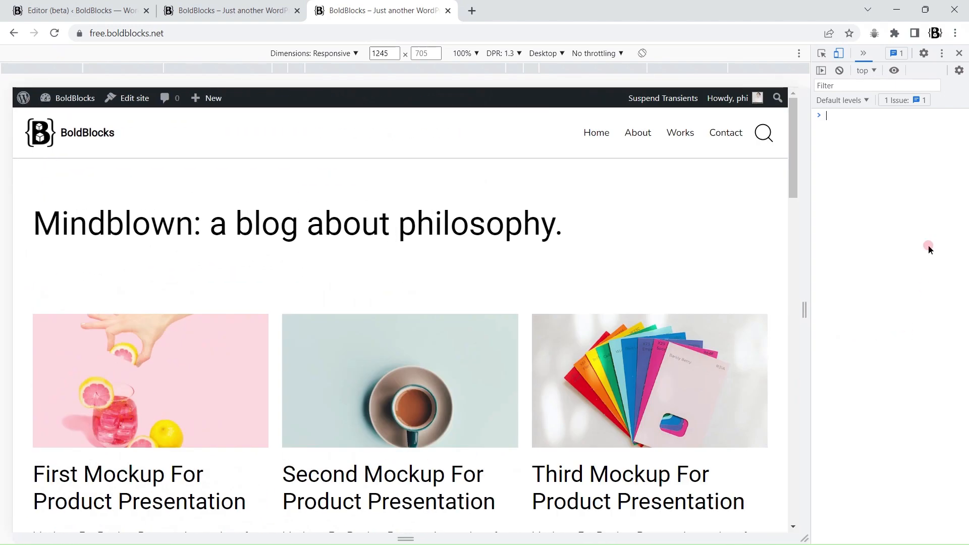
{"action": "left_click", "coordinate": [959, 53]}
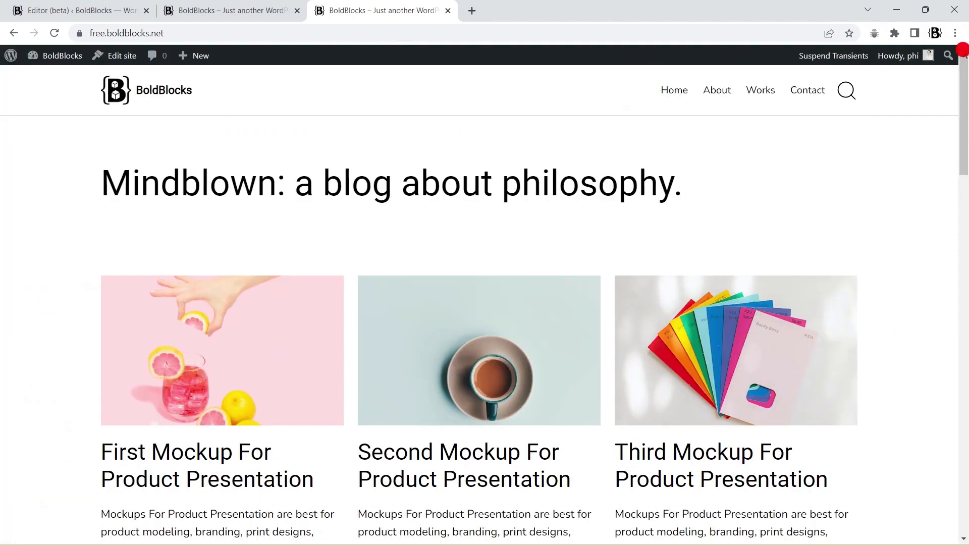
Step: Examine the Advanced group's block settings in the Home template, including Height, Spacing, Background media, Border, Box shadow and Sticky block
{"action": "left_click", "coordinate": [78, 11]}
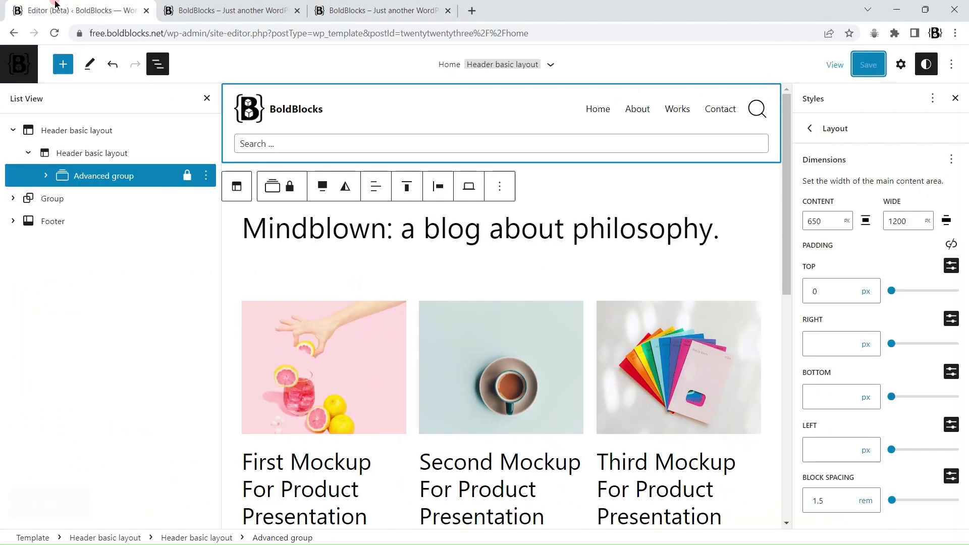
{"action": "left_click", "coordinate": [813, 129]}
{"action": "left_click", "coordinate": [901, 64]}
{"action": "scroll", "coordinate": [935, 273], "scroll_direction": "down", "scroll_amount": 5}
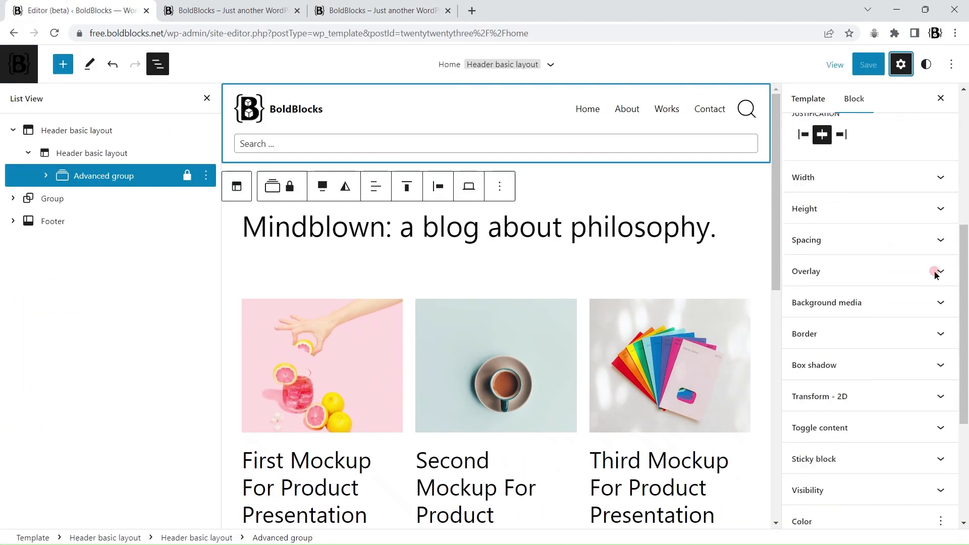
{"action": "scroll", "coordinate": [935, 273], "scroll_direction": "down", "scroll_amount": 1}
{"action": "left_click", "coordinate": [886, 175]}
{"action": "left_click", "coordinate": [882, 173]}
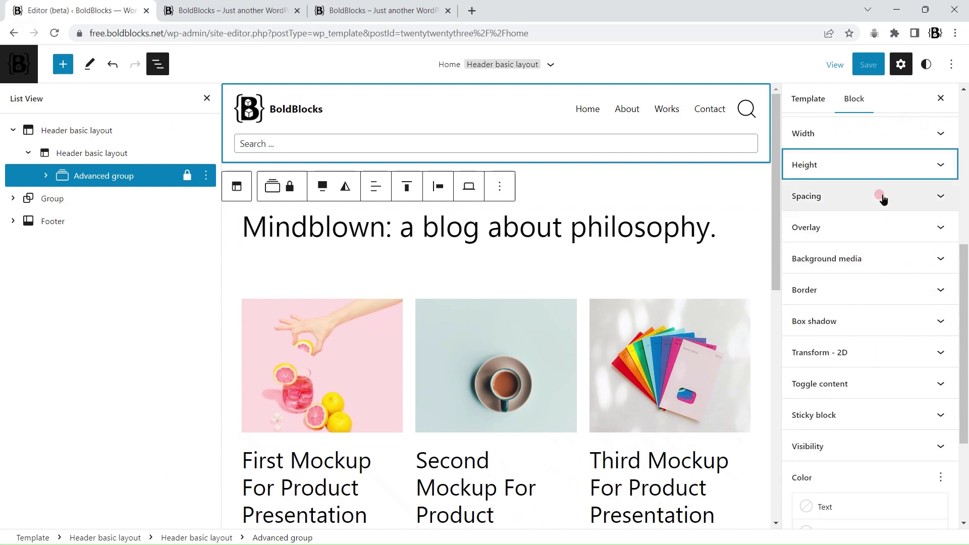
{"action": "left_click", "coordinate": [882, 199]}
{"action": "left_click", "coordinate": [905, 195]}
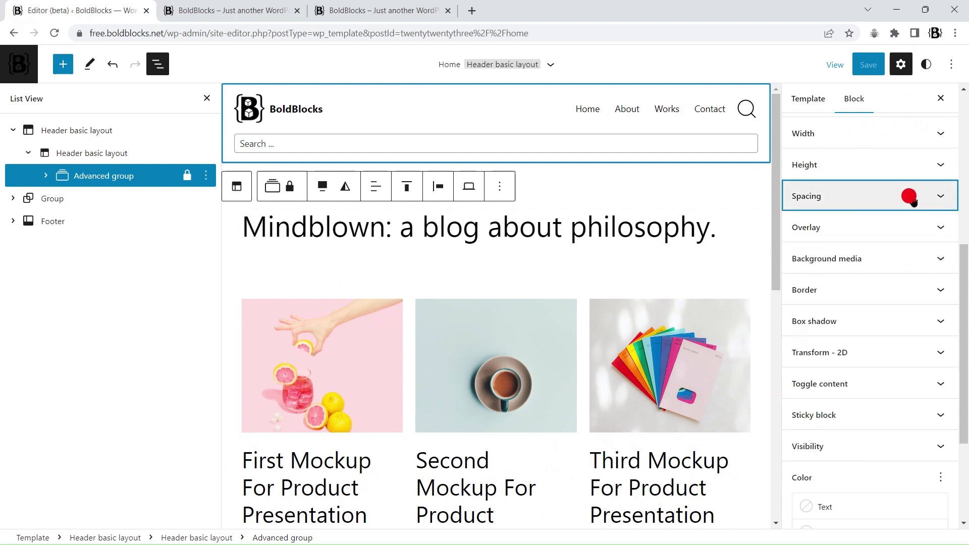
{"action": "left_click", "coordinate": [933, 298]}
{"action": "left_click", "coordinate": [935, 259]}
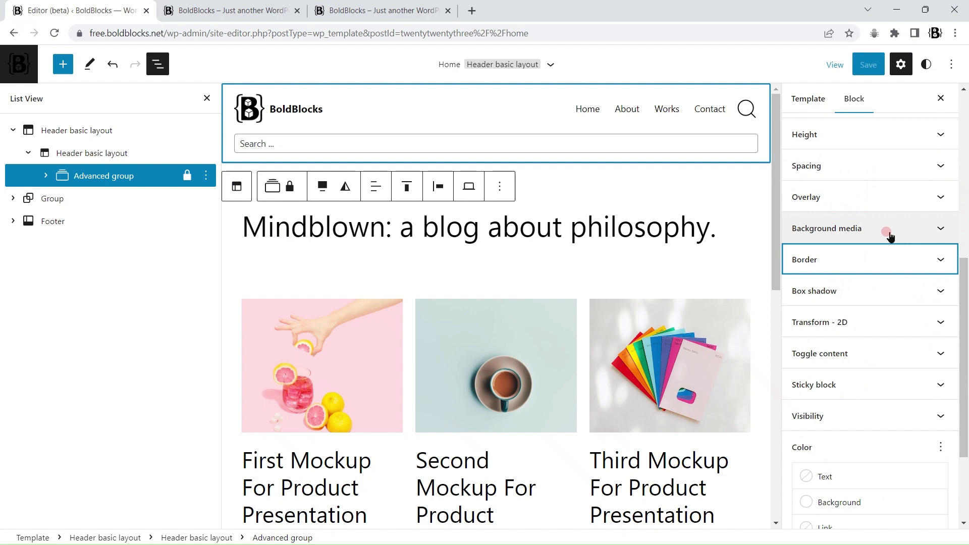
{"action": "left_click", "coordinate": [867, 297]}
{"action": "scroll", "coordinate": [861, 324], "scroll_direction": "down", "scroll_amount": 3}
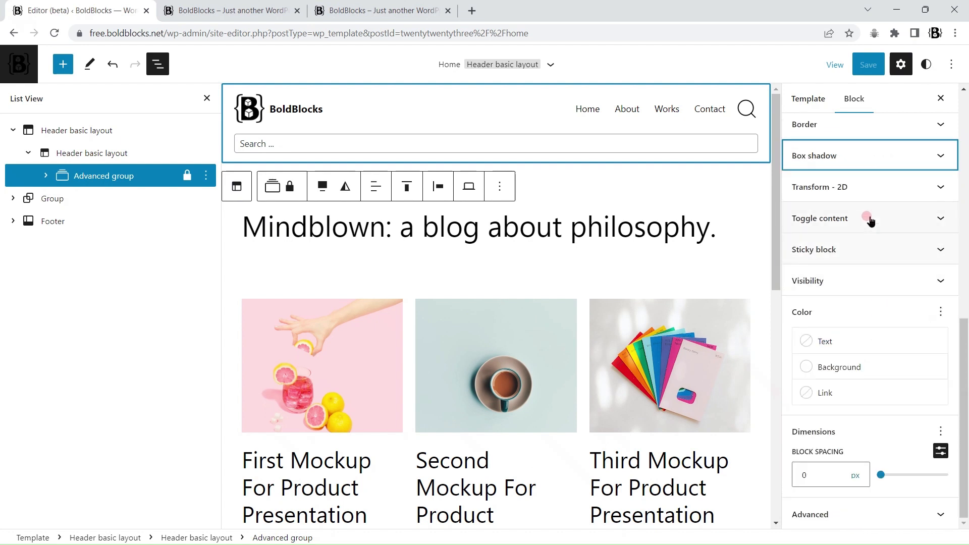
{"action": "left_click", "coordinate": [946, 253]}
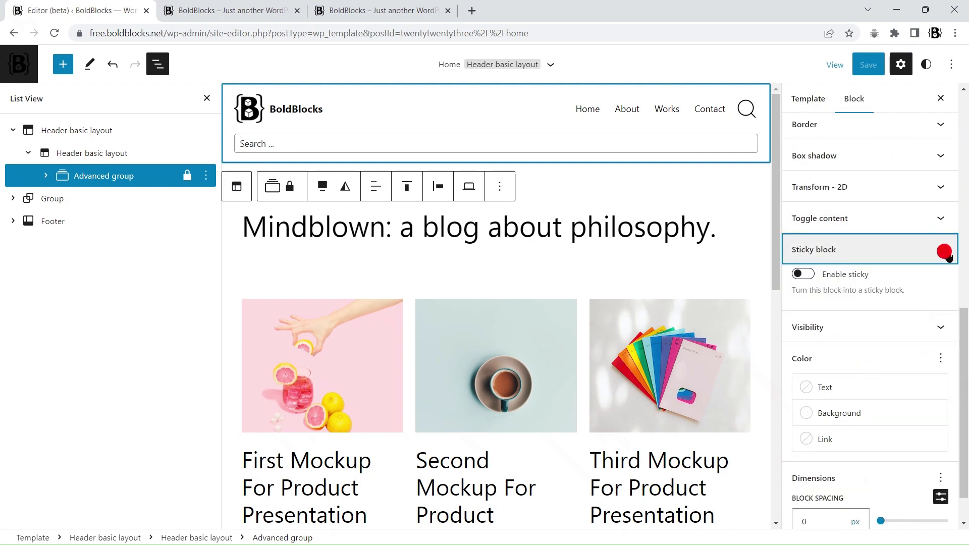
{"action": "left_click", "coordinate": [946, 253]}
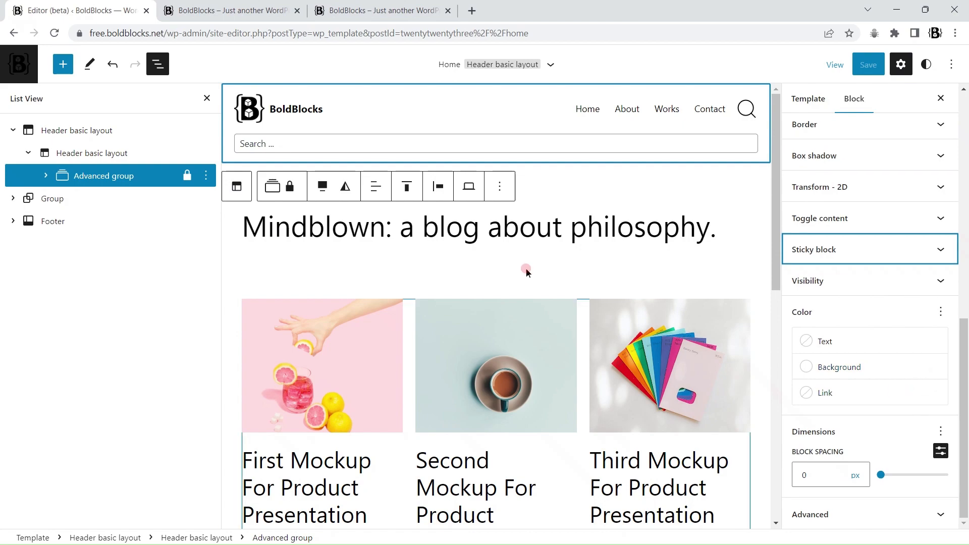
Step: Review the finished header on the front page by looking through the page and returning to its top
{"action": "left_click", "coordinate": [339, 9]}
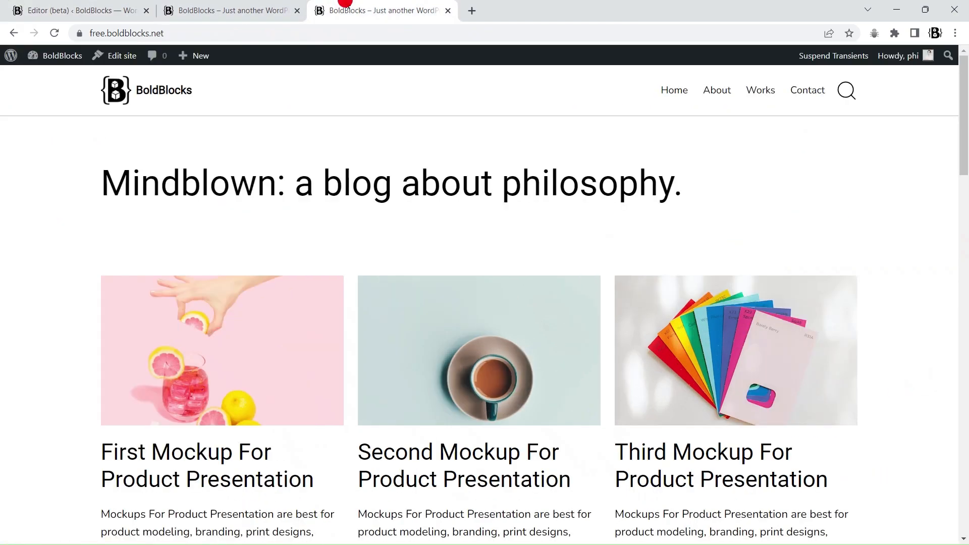
{"action": "scroll", "coordinate": [353, 186], "scroll_direction": "down", "scroll_amount": 5}
{"action": "scroll", "coordinate": [353, 186], "scroll_direction": "up", "scroll_amount": 5}
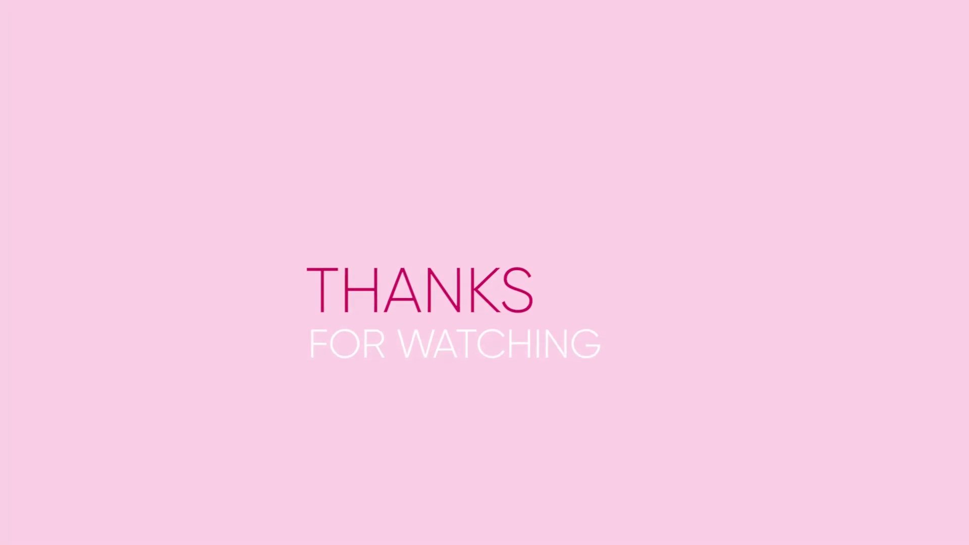